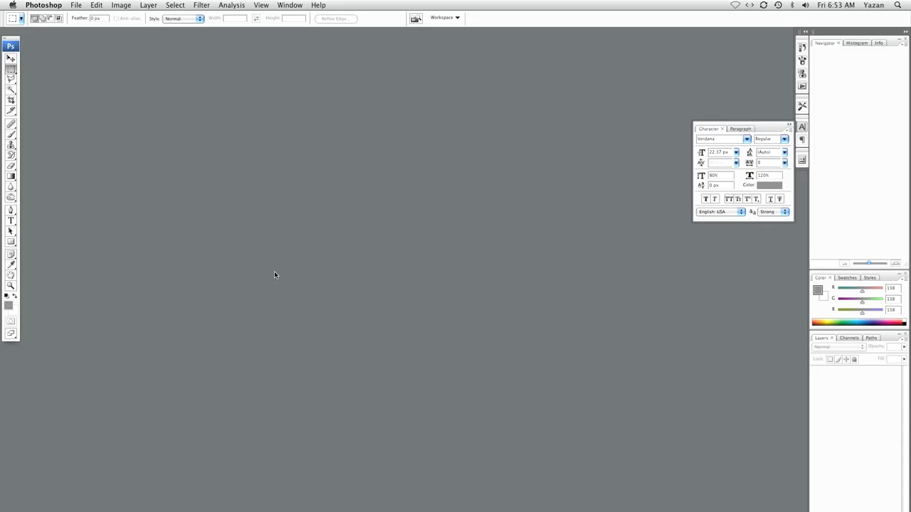
- Open Shared.psd from the FullRenders folder
left_click(83, 8)
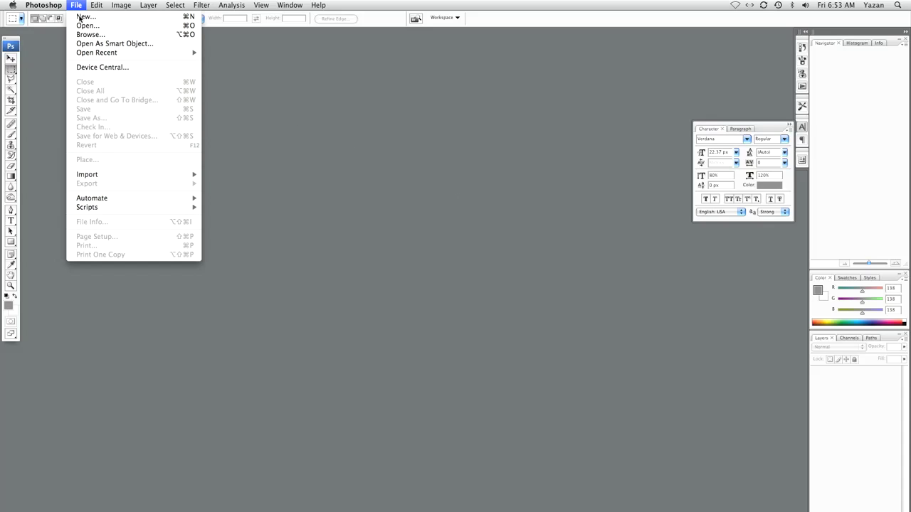
left_click(84, 27)
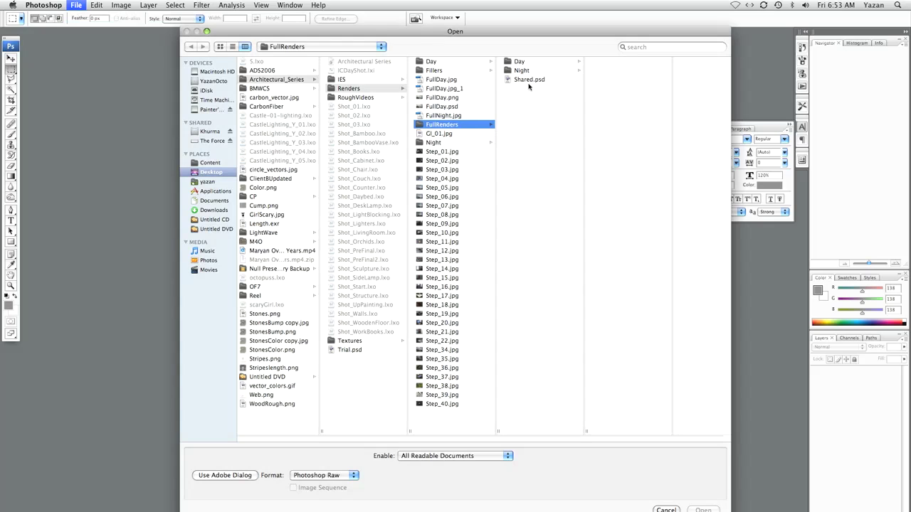
double_click(530, 80)
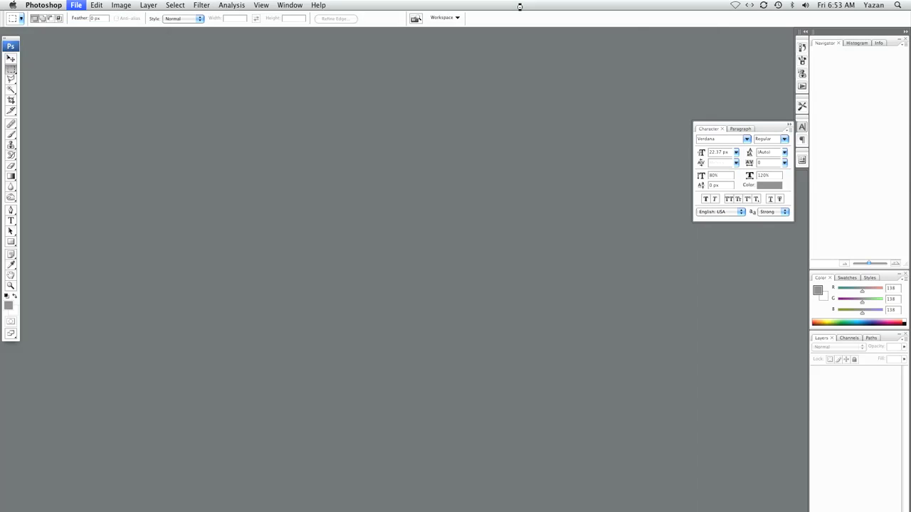
- Open Night.psd from the Night folder of FullRenders
key("super+o")
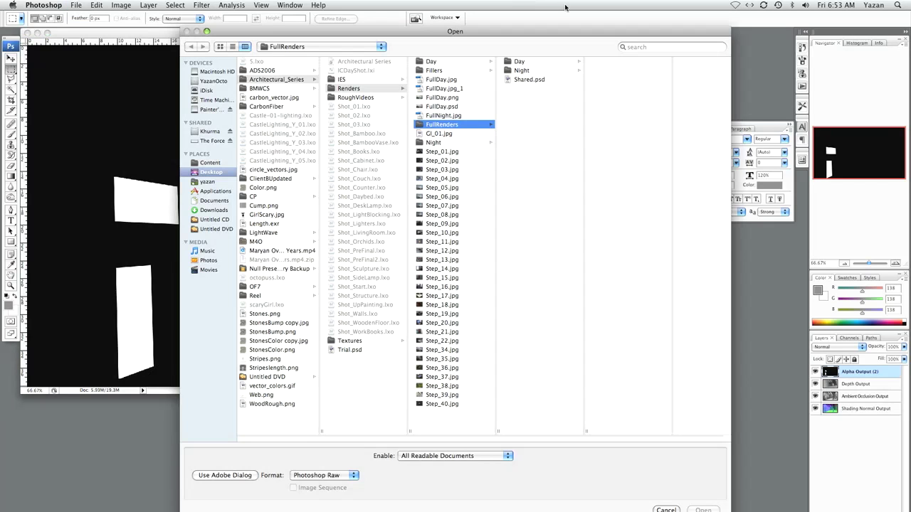
left_click(549, 72)
double_click(626, 70)
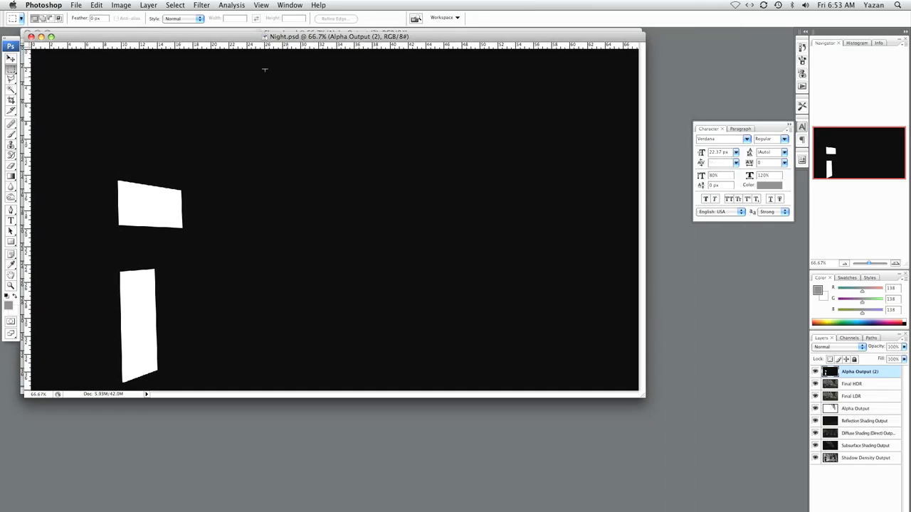
- Open FullDay.psd from the Day folder of FullRenders
key("super+o")
left_click(520, 62)
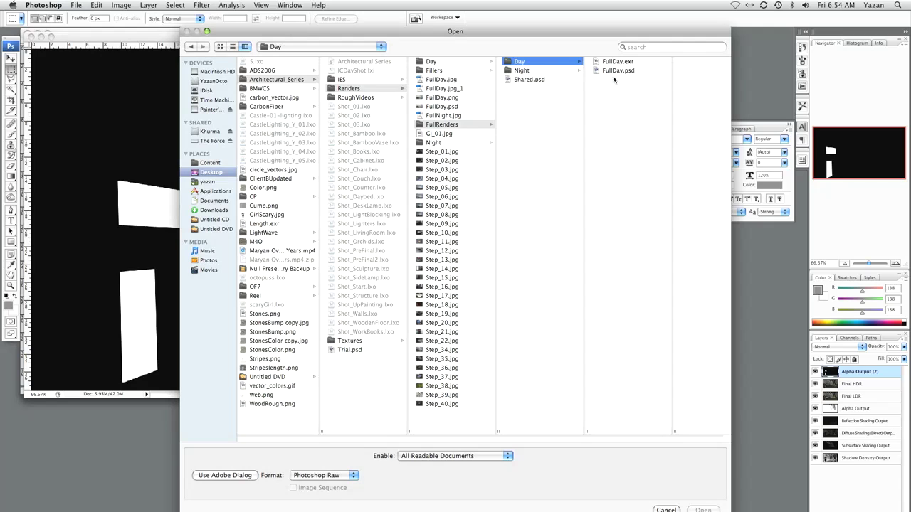
left_click(615, 71)
key("Return")
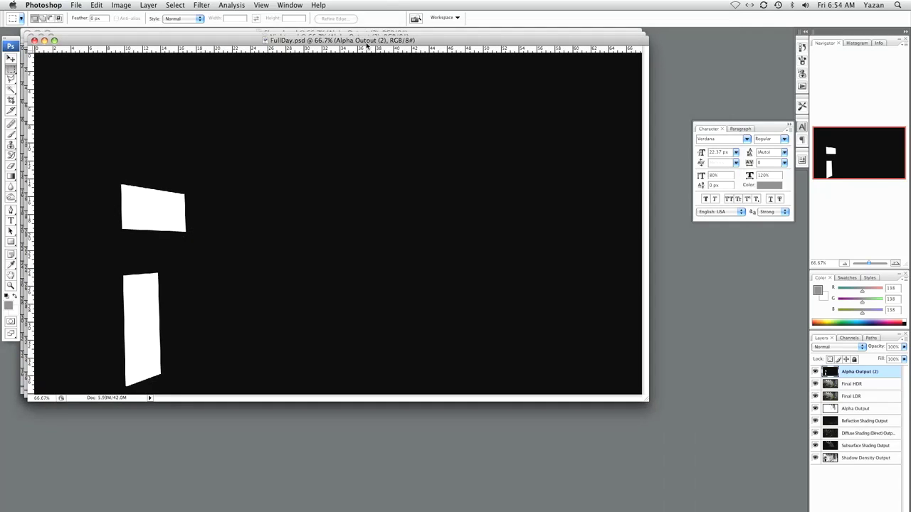
- Arrange the three document windows and delete Shared.psd's Alpha Output (2) layer
left_click_drag(375, 42, 396, 70)
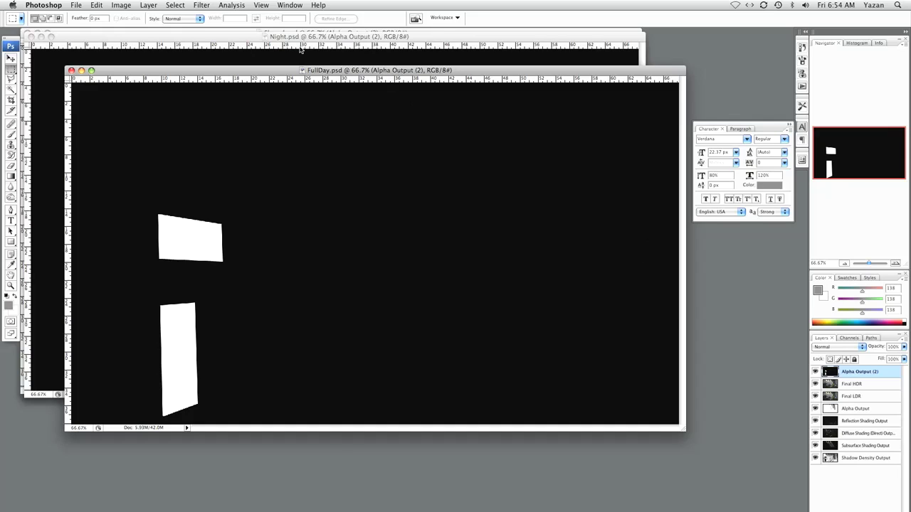
left_click_drag(308, 71, 335, 85)
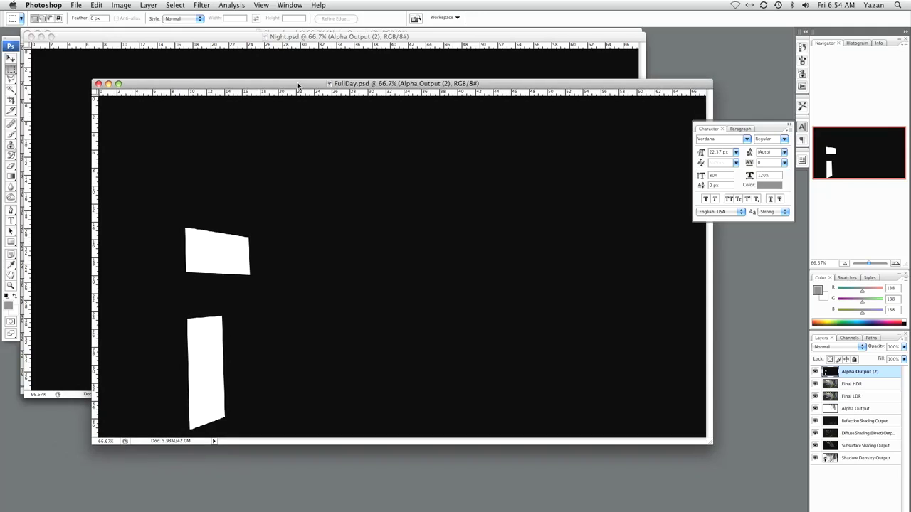
left_click_drag(287, 37, 296, 56)
left_click(247, 34)
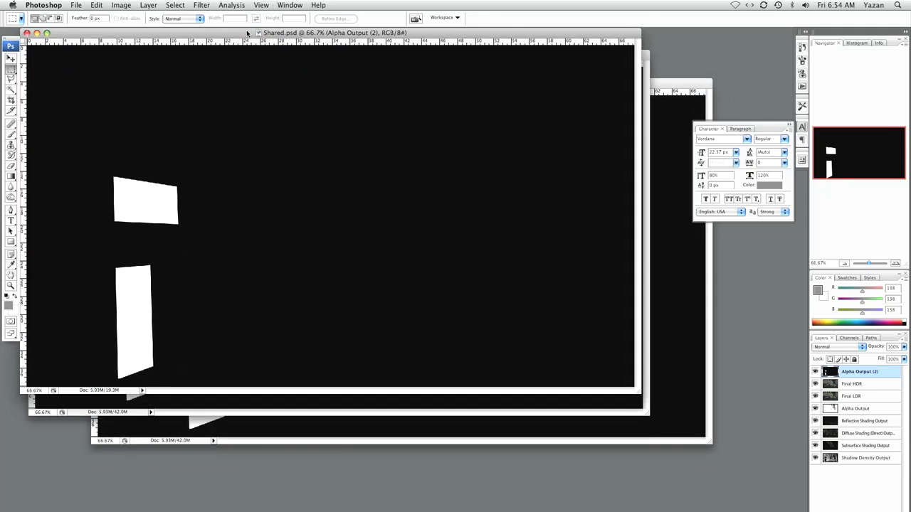
left_click_drag(247, 34, 247, 37)
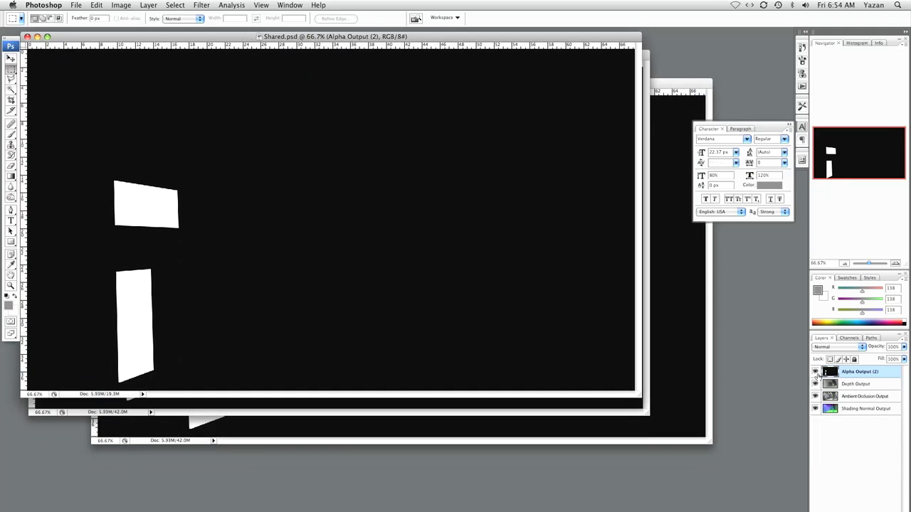
left_click_drag(857, 373, 896, 491)
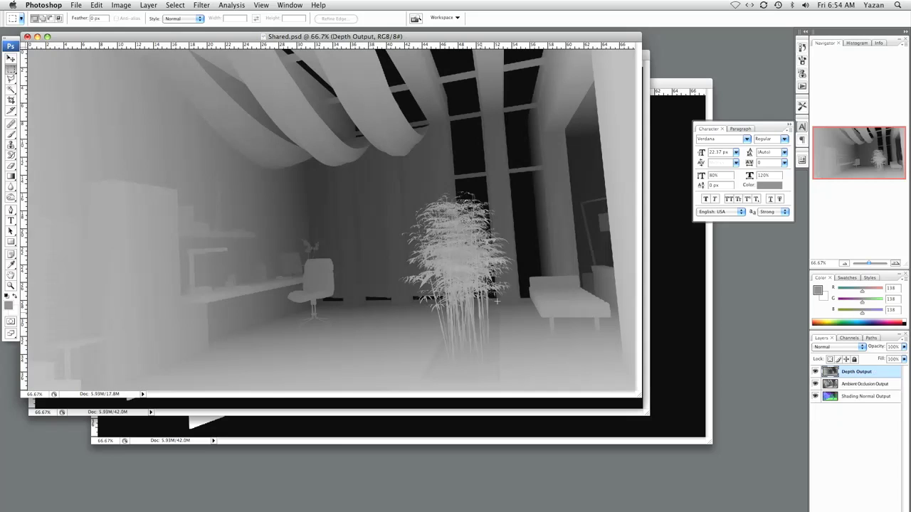
- Drag Shared.psd's Depth, Ambient Occlusion and Shading Normal layers into Night.psd, aligned to its canvas
key("v")
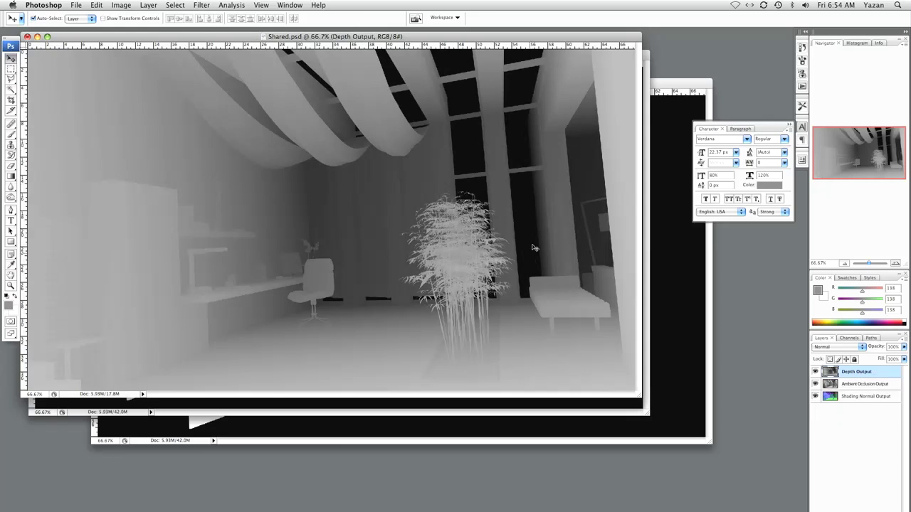
left_click(869, 399, "shift")
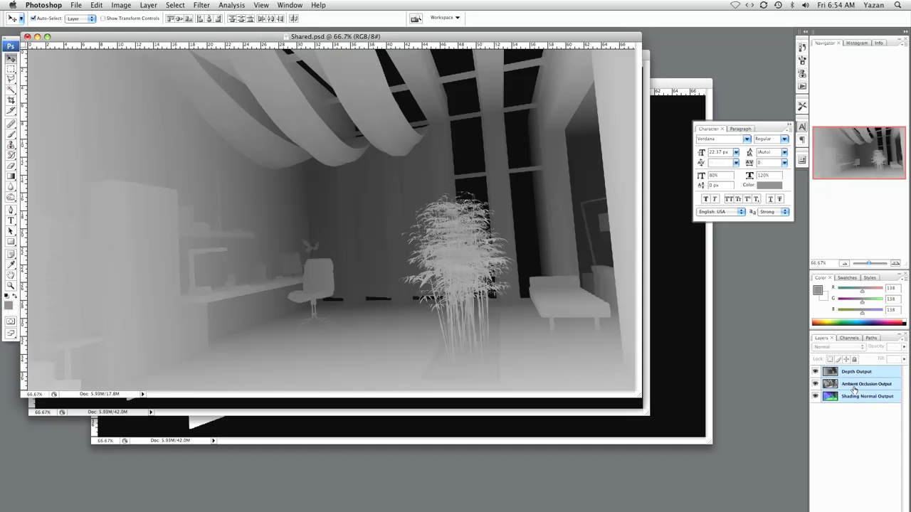
left_click_drag(618, 40, 564, 173)
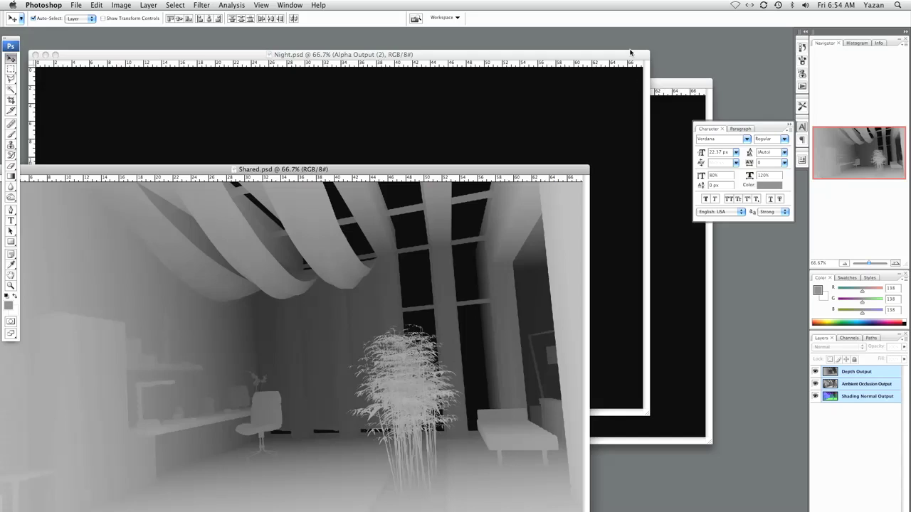
left_click_drag(632, 54, 682, 45)
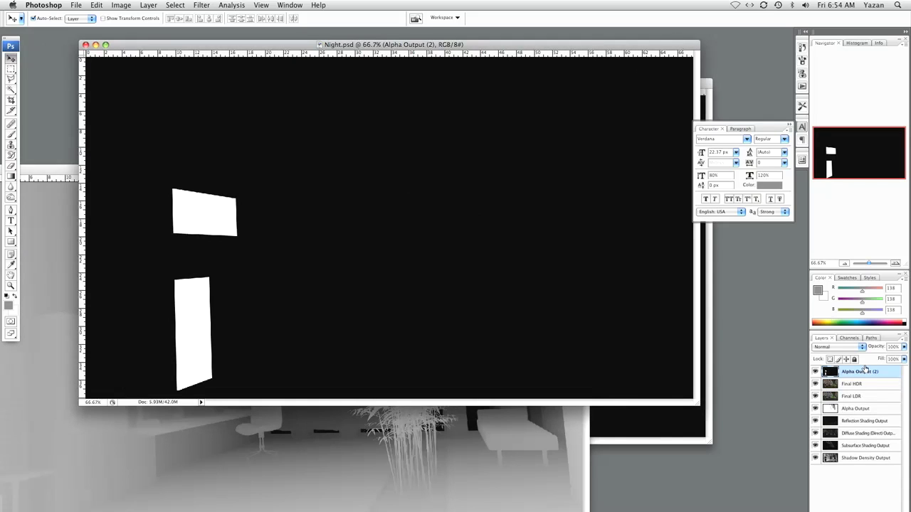
left_click(568, 420)
left_click_drag(840, 377, 662, 267)
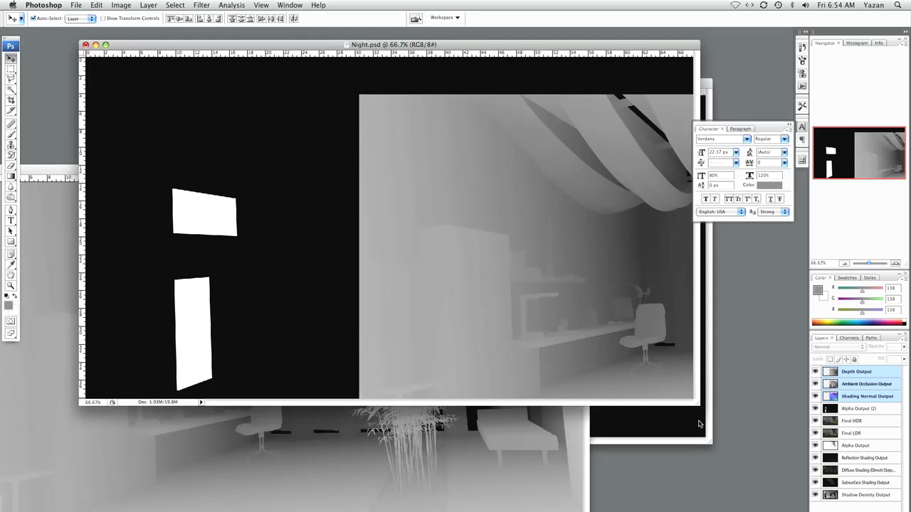
left_click_drag(654, 315, 372, 271)
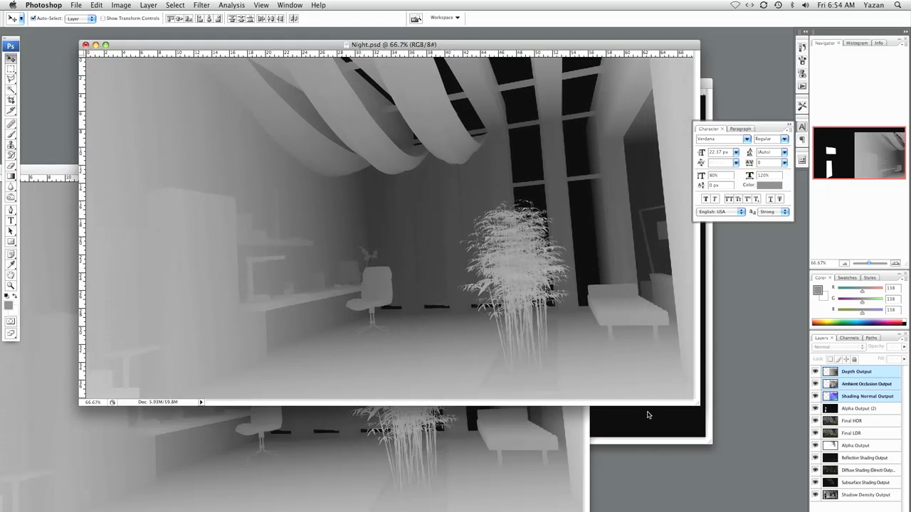
- Drag the same three layers into FullDay.psd, aligned, then close Shared.psd
left_click(632, 427)
left_click(571, 450)
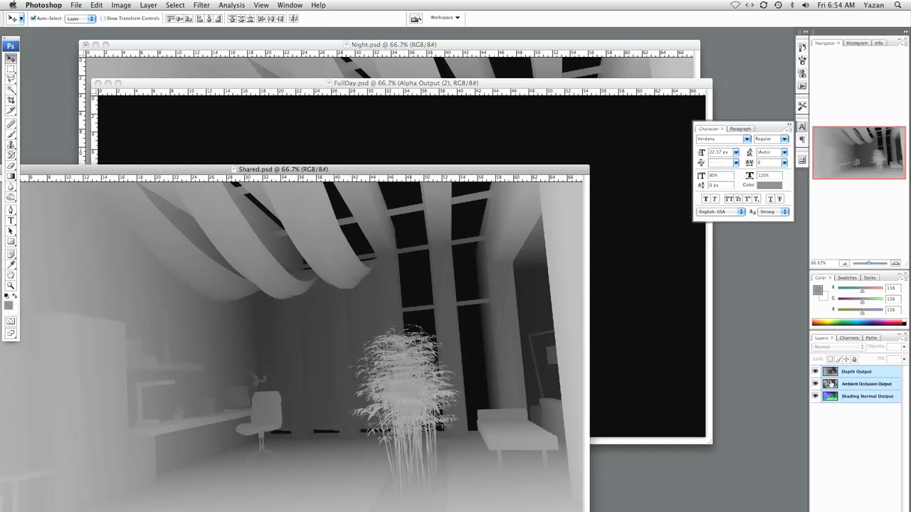
left_click_drag(747, 342, 409, 282)
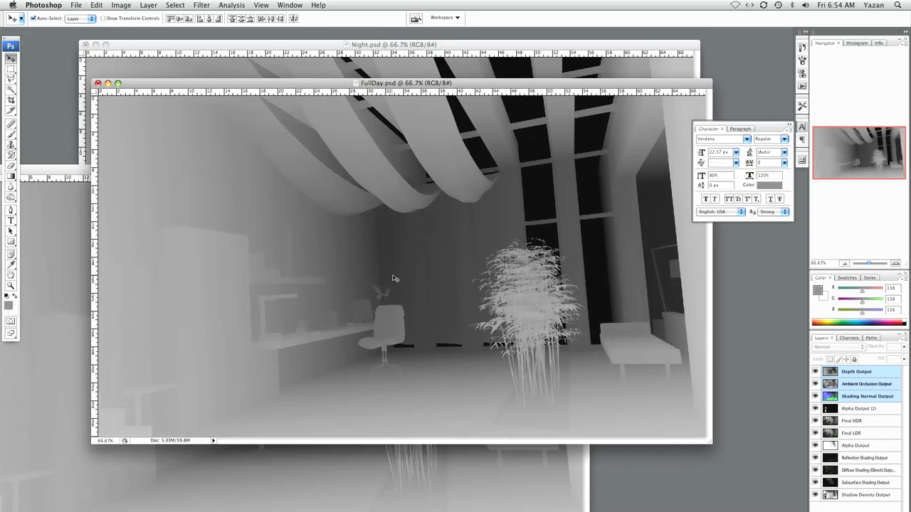
left_click_drag(416, 83, 413, 45)
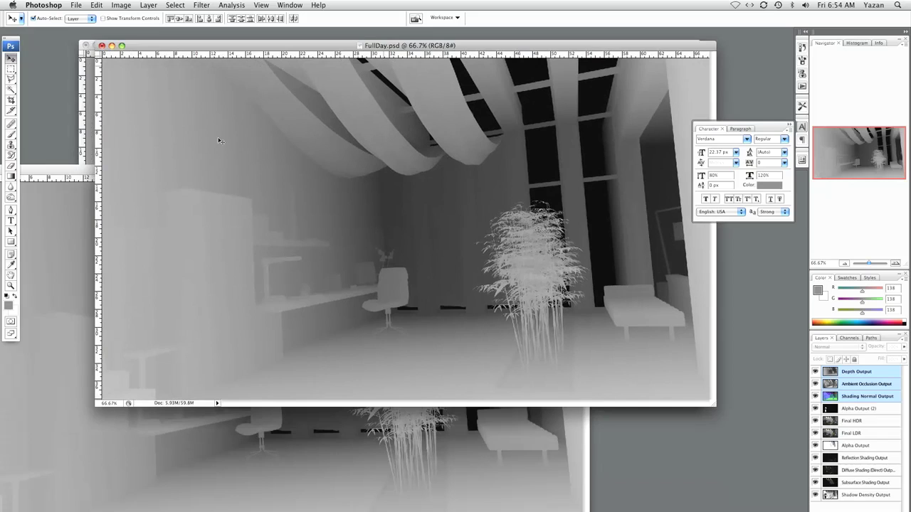
left_click(71, 196)
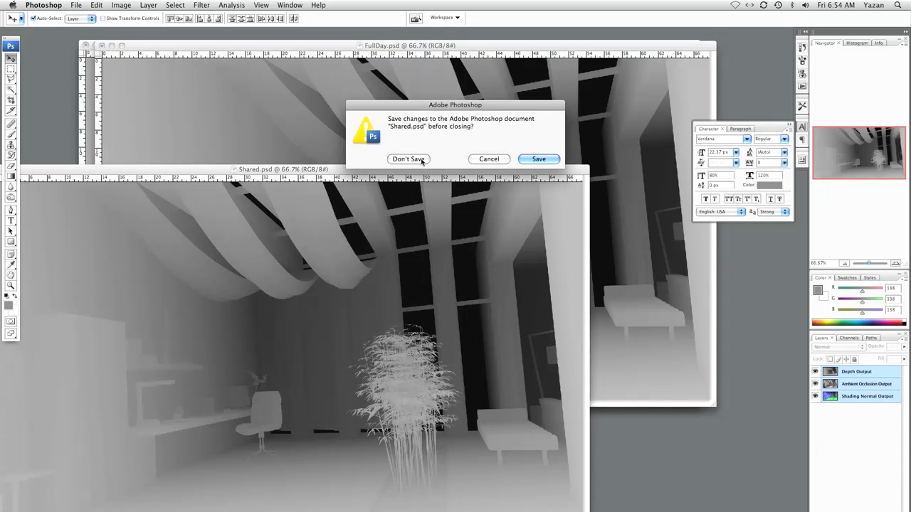
- Discard Shared.psd's changes, select Alpha Output (2), hide the three pass layers, and select all
left_click(421, 159)
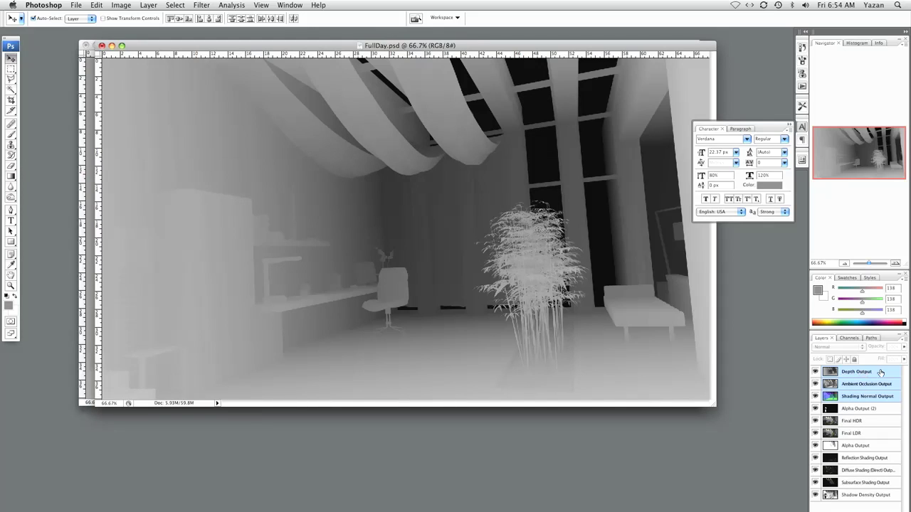
left_click(881, 373)
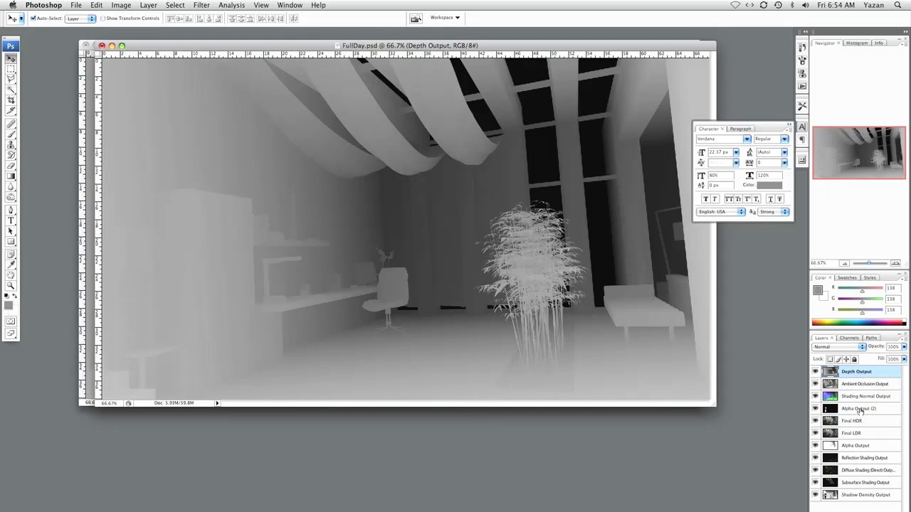
left_click(859, 409)
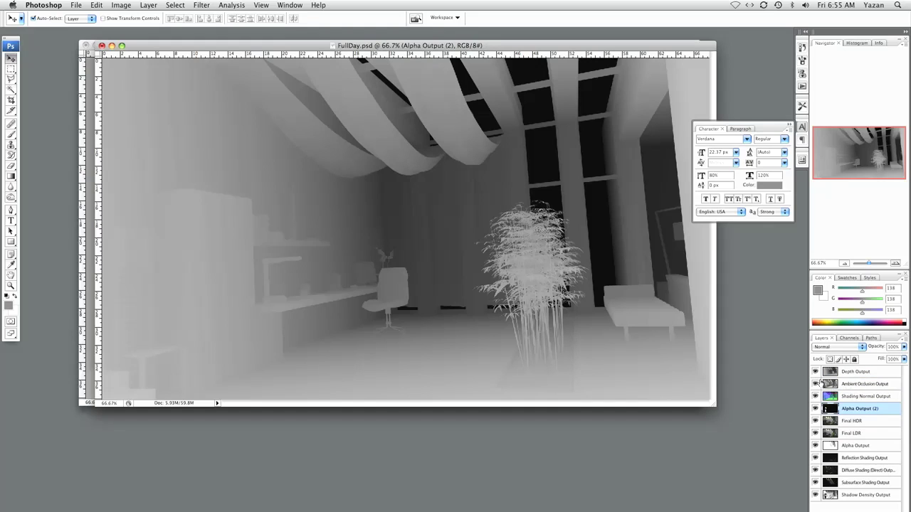
left_click_drag(815, 372, 814, 396)
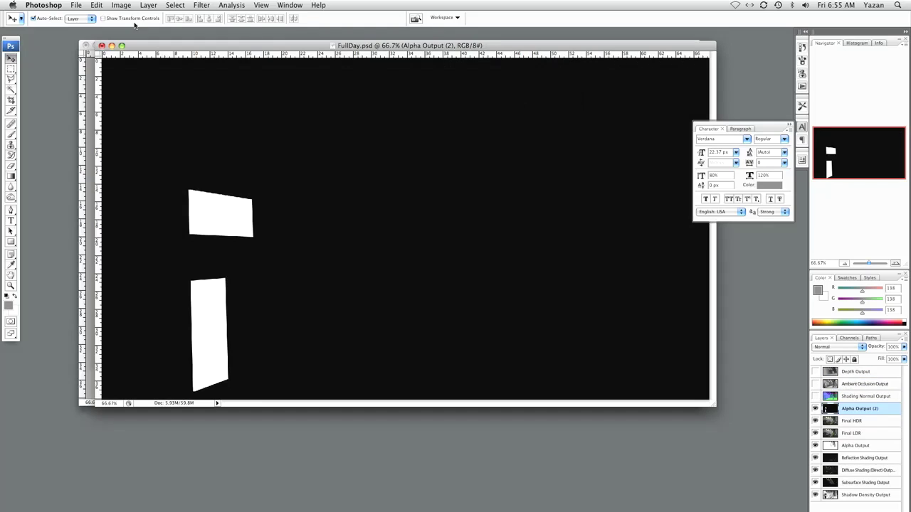
left_click(172, 4)
left_click(184, 16)
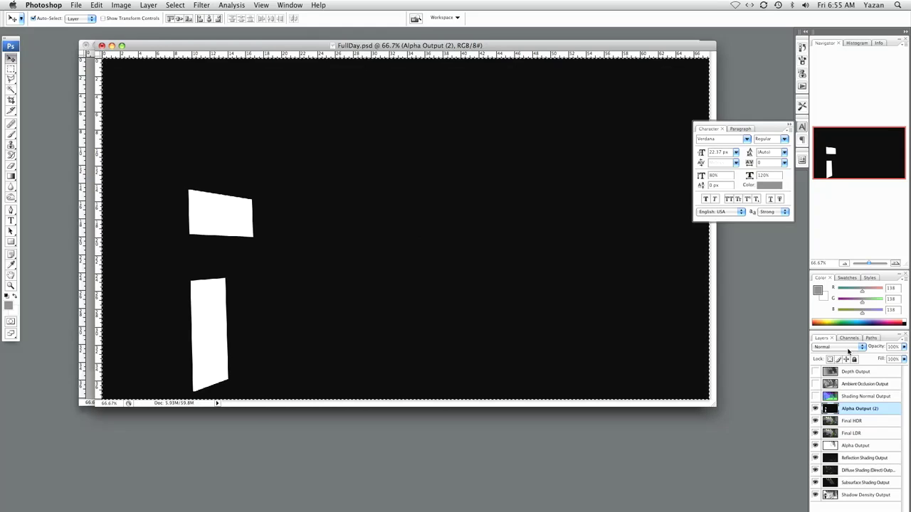
- Rename the Alpha 1 channel to Cabinet Alpha in the Channels panel
left_click(848, 339)
left_click(849, 393)
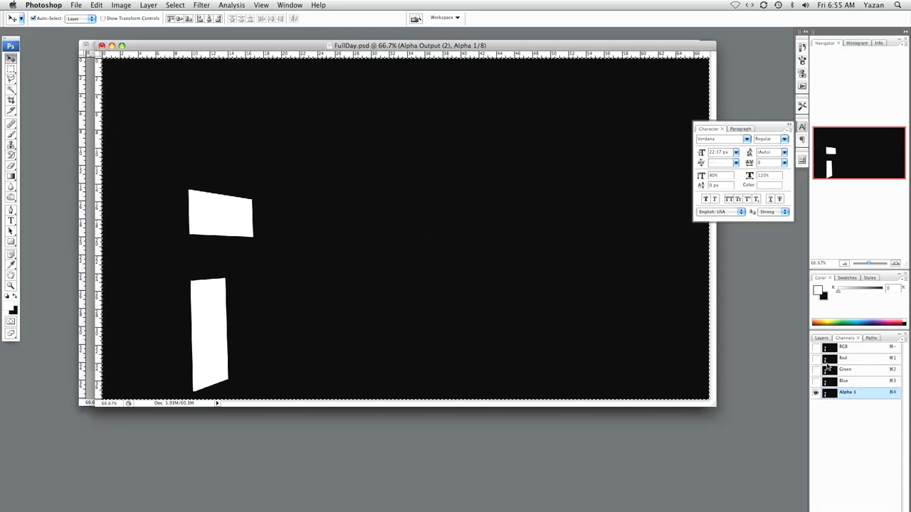
left_click(98, 5)
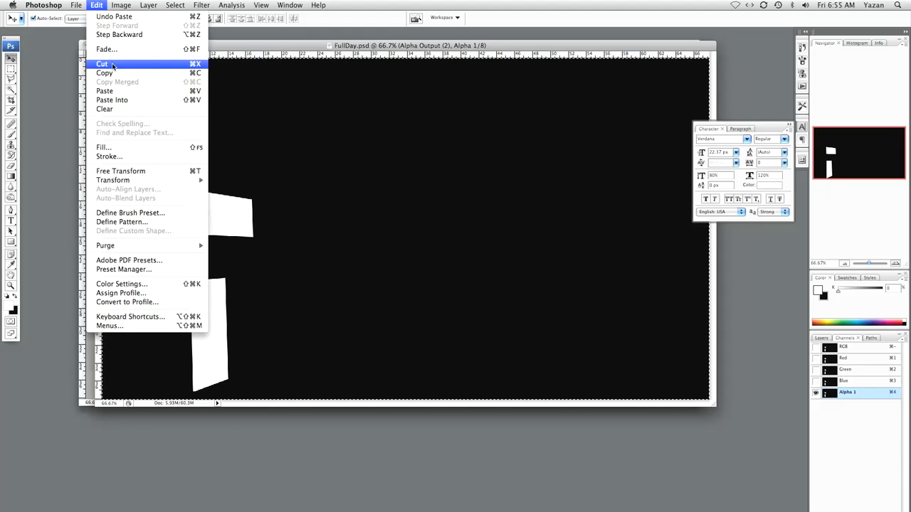
left_click(266, 110)
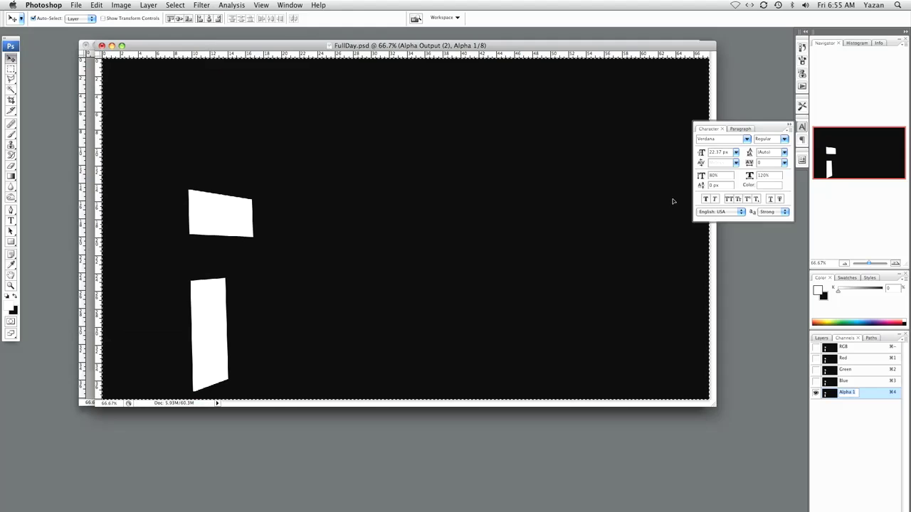
type("Cd")
type("binet Alp")
key("Return")
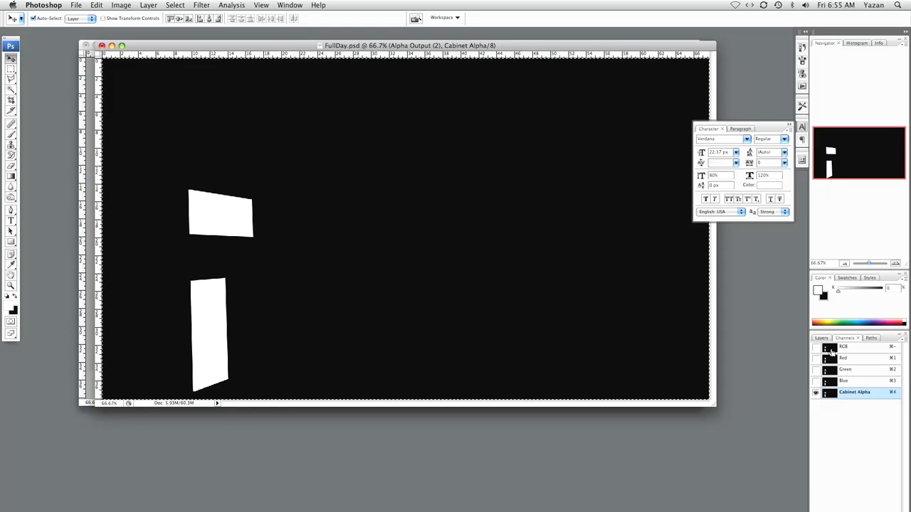
- Paste the full-canvas Alpha Output image into a new alpha channel
left_click(822, 338)
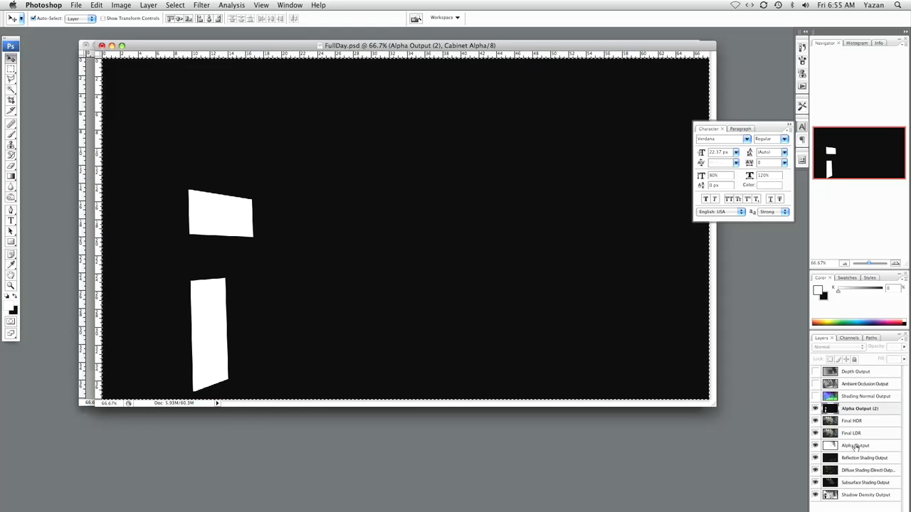
left_click(856, 446)
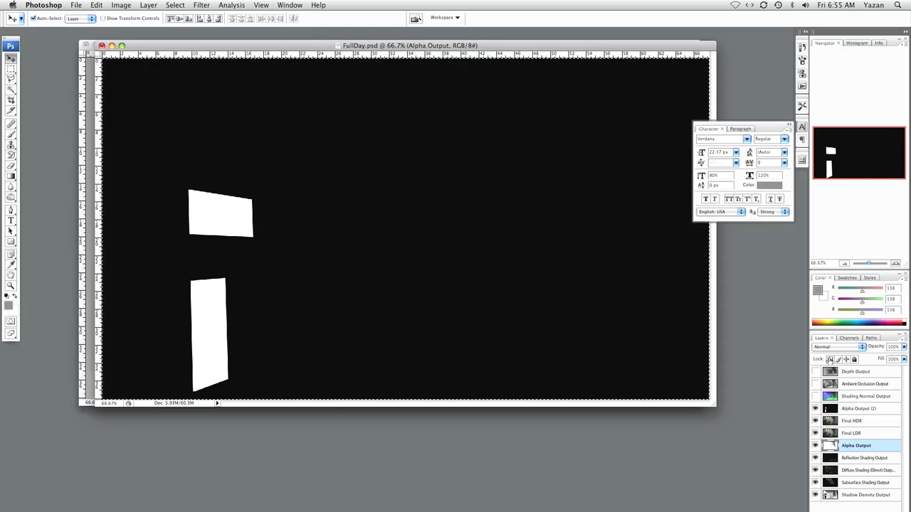
key("super+alt+a")
left_click(847, 448)
double_click(830, 448)
key("Escape")
left_click_drag(814, 408, 817, 432)
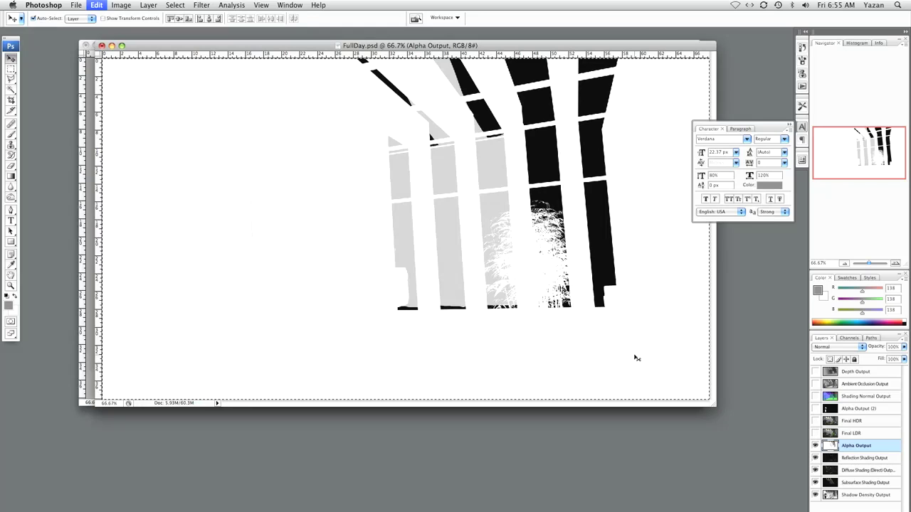
left_click(845, 338)
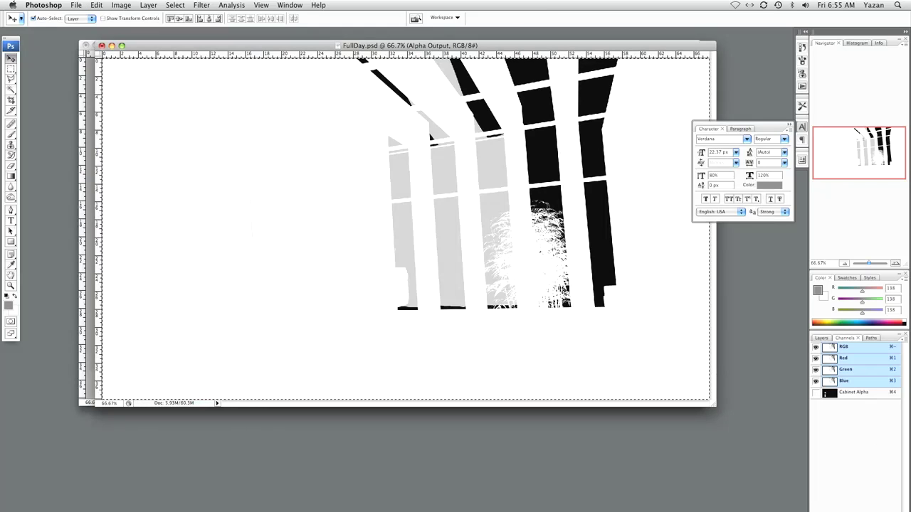
key("super+v")
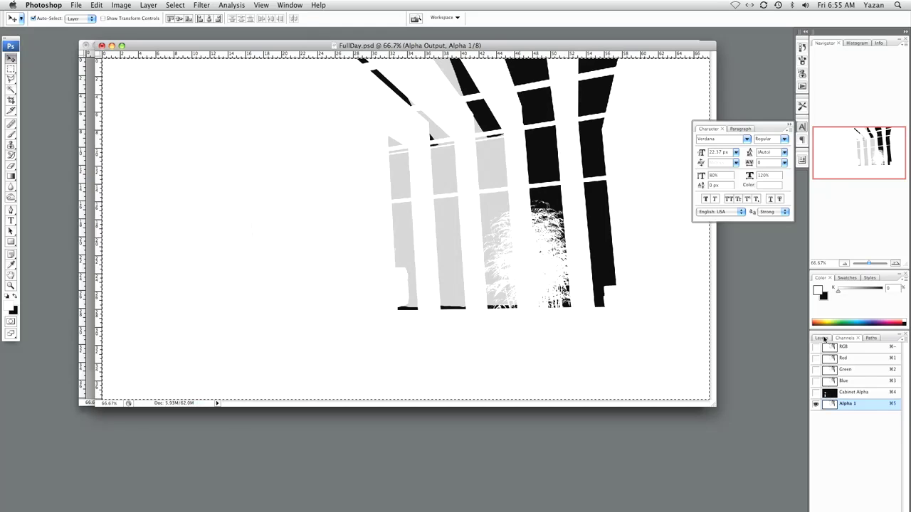
- Paste the Depth Output render into a new channel and name it Depth
left_click(822, 338)
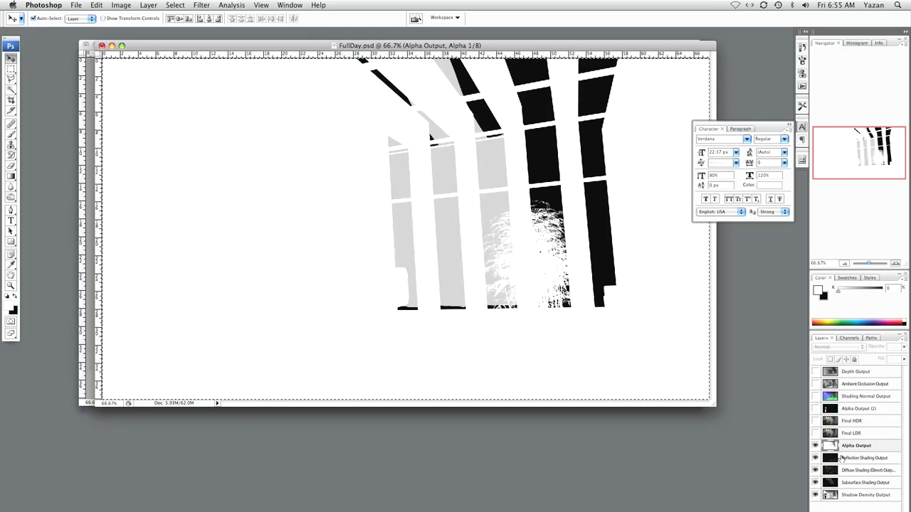
left_click(815, 372)
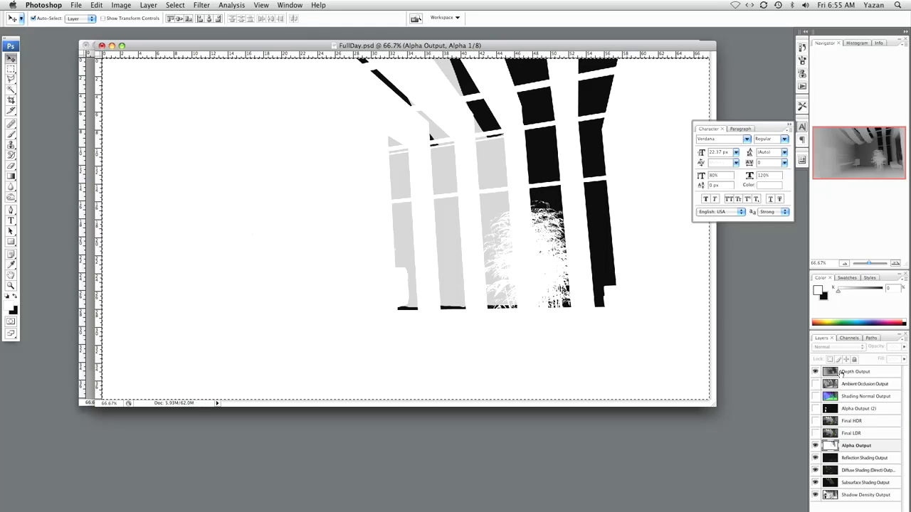
left_click(842, 373)
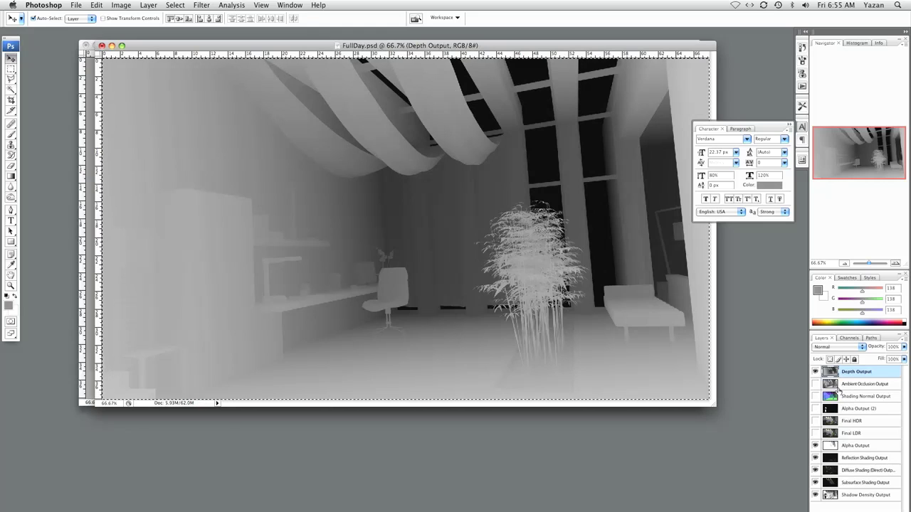
left_click(845, 339)
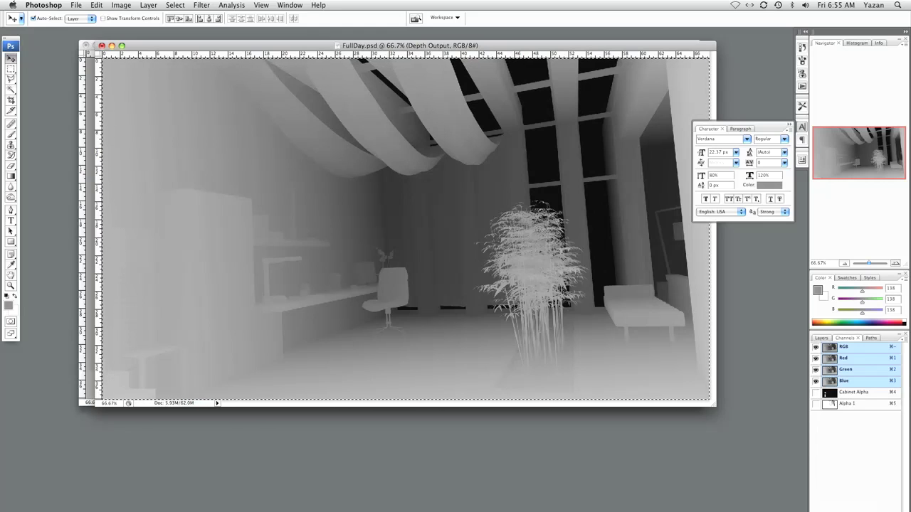
key("super+v")
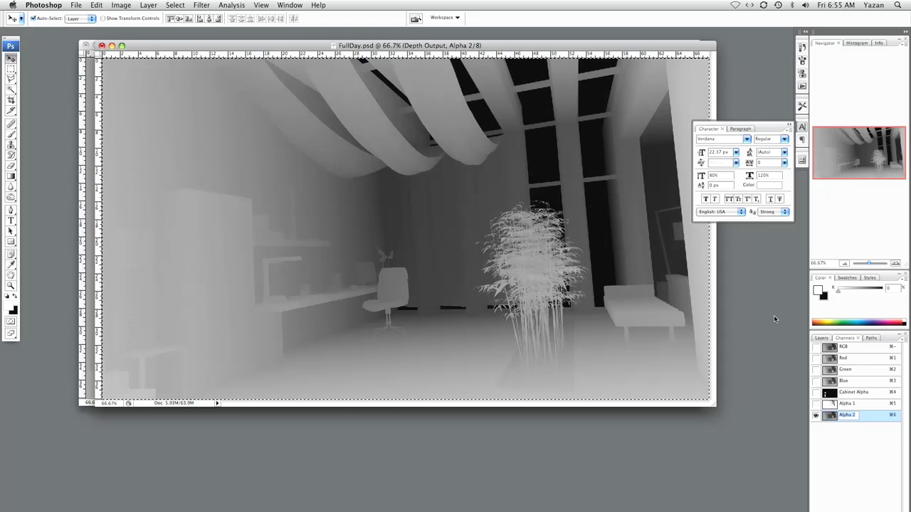
double_click(847, 415)
type("Depth")
key("Return")
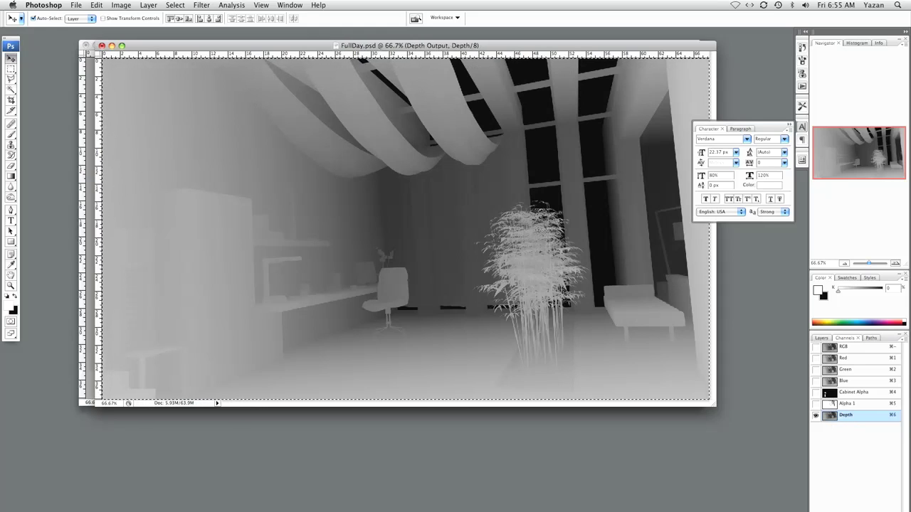
left_click(821, 338)
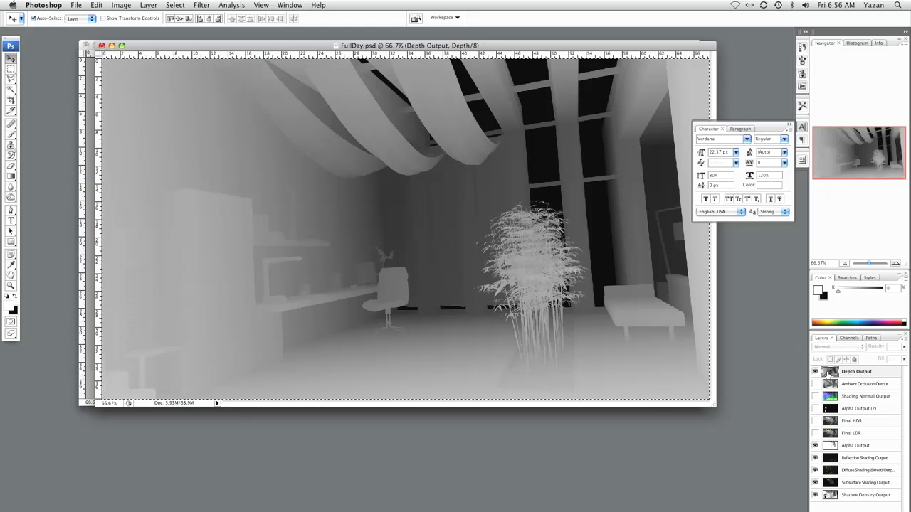
- Hide Depth Output, show and select Shading Normal Output, and select the whole canvas
left_click(815, 372)
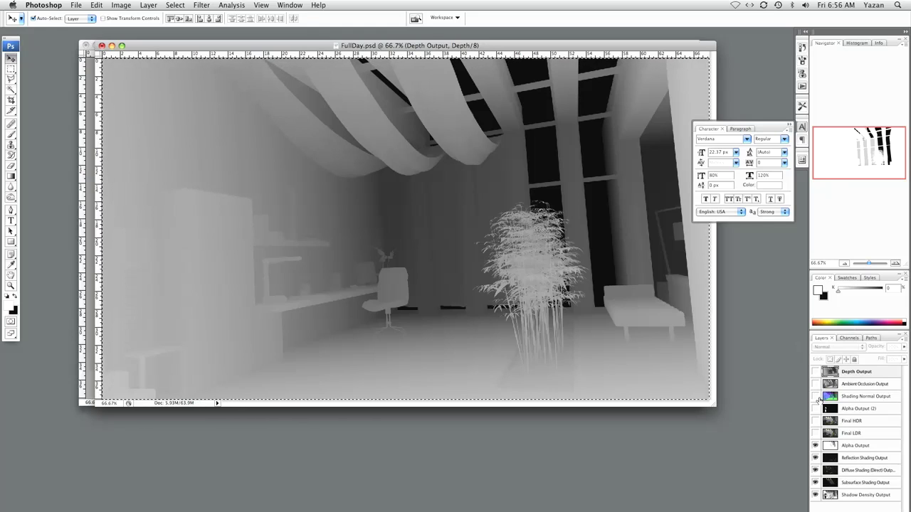
left_click(816, 396)
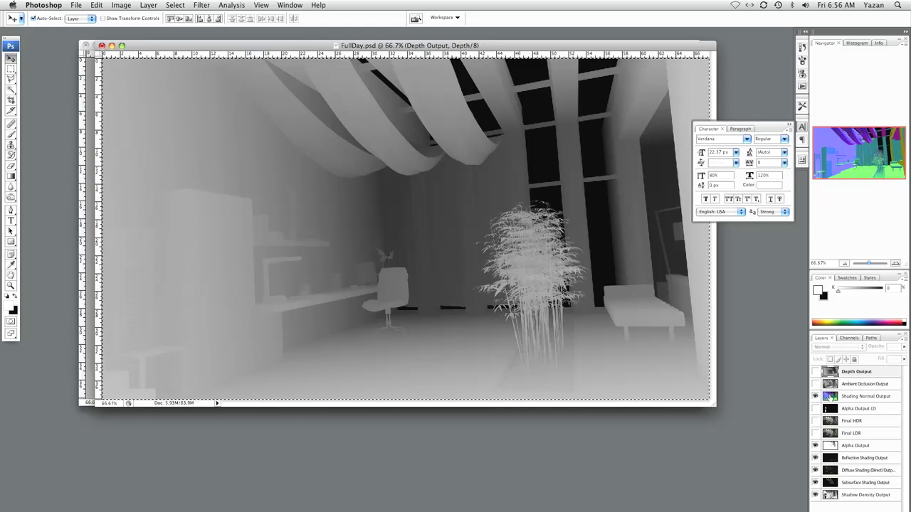
left_click(832, 396)
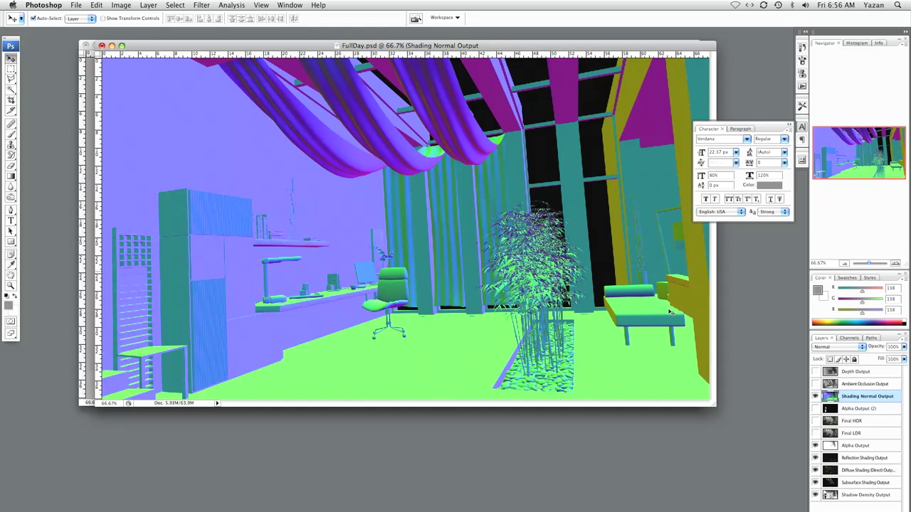
key("super+a")
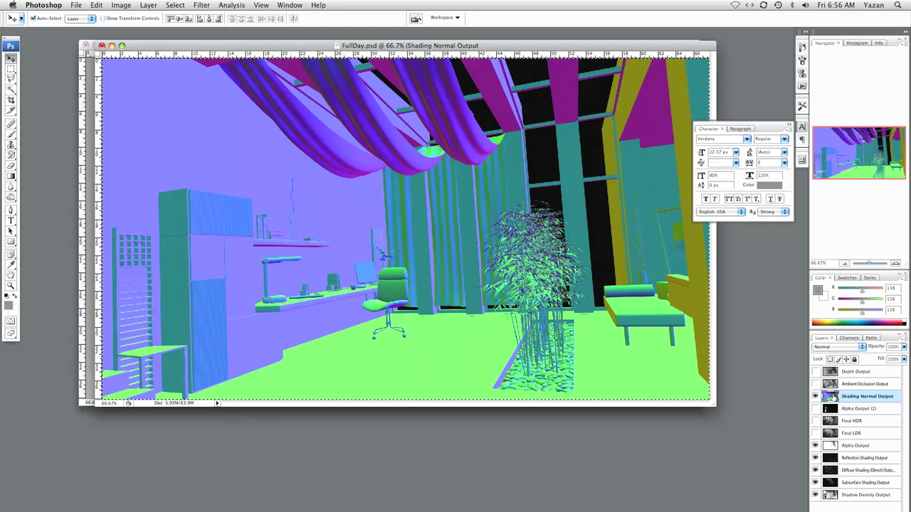
- View the normal pass's Red, Green and Blue channels individually, ending on Red
left_click(847, 338)
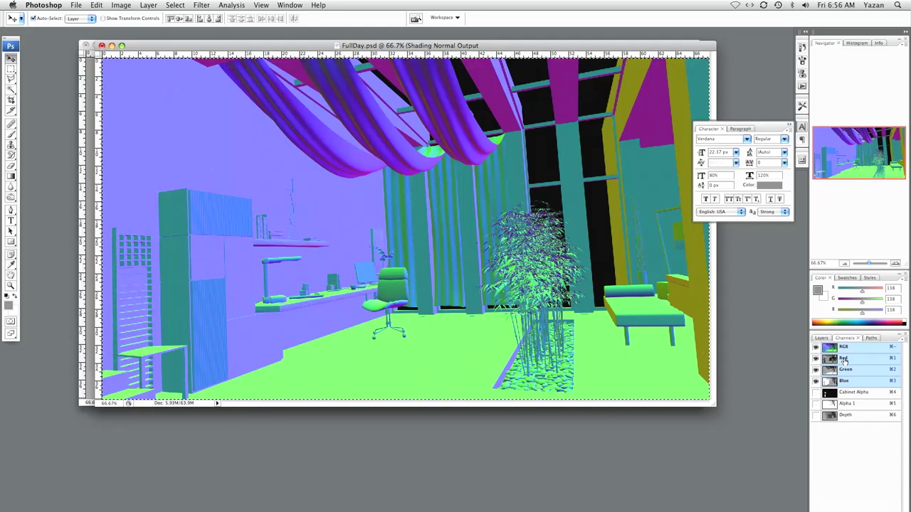
left_click(844, 359)
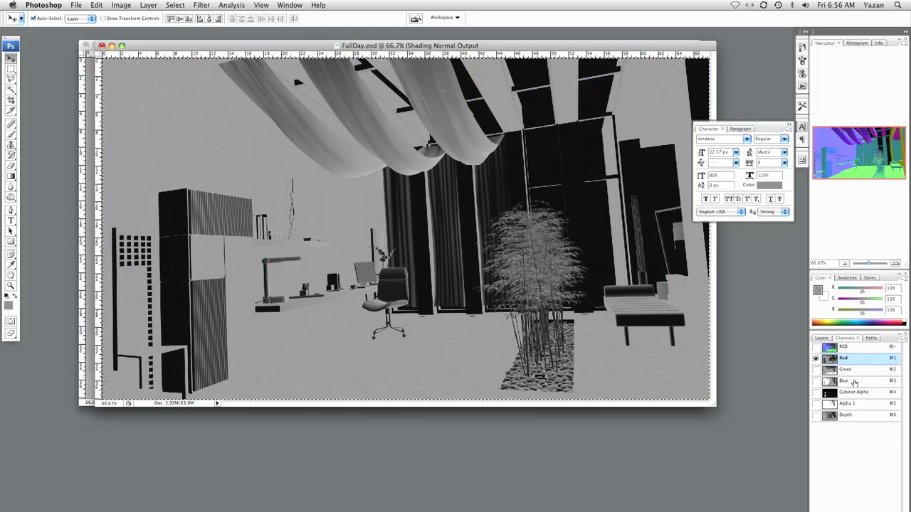
left_click(854, 373)
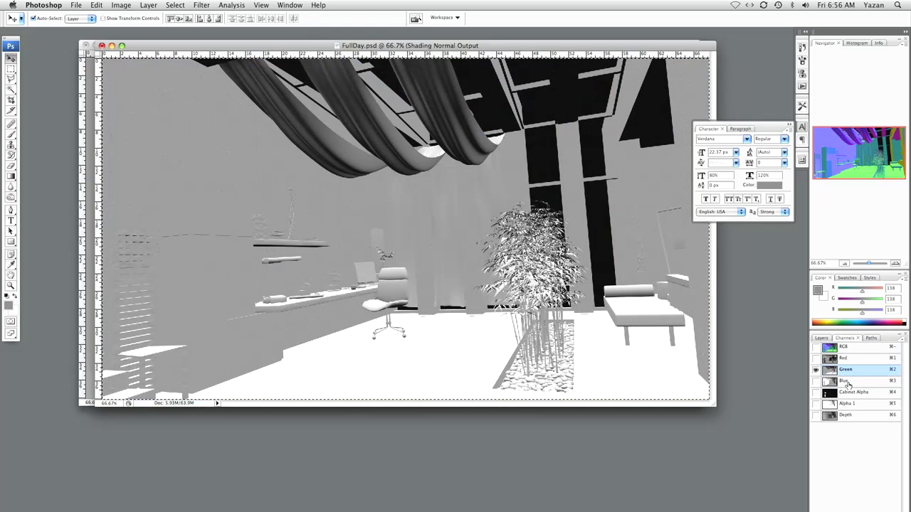
left_click(847, 382)
left_click(851, 361)
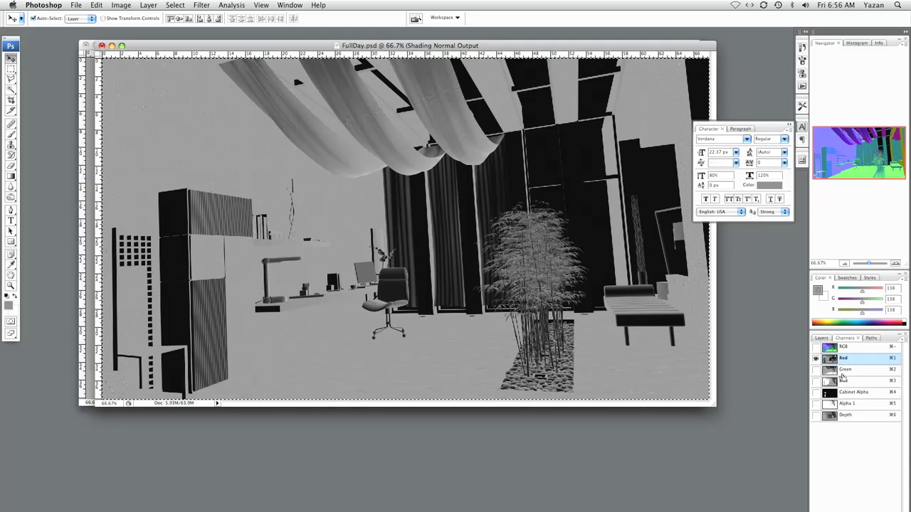
left_click(822, 338)
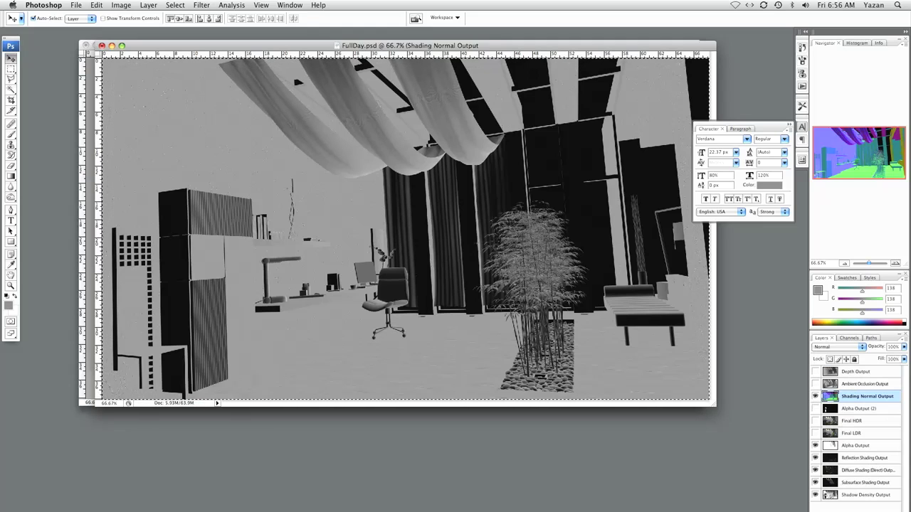
- Add a new empty layer above Shading Normal Output and enlarge the Layers panel
key("super+alt+shift+n")
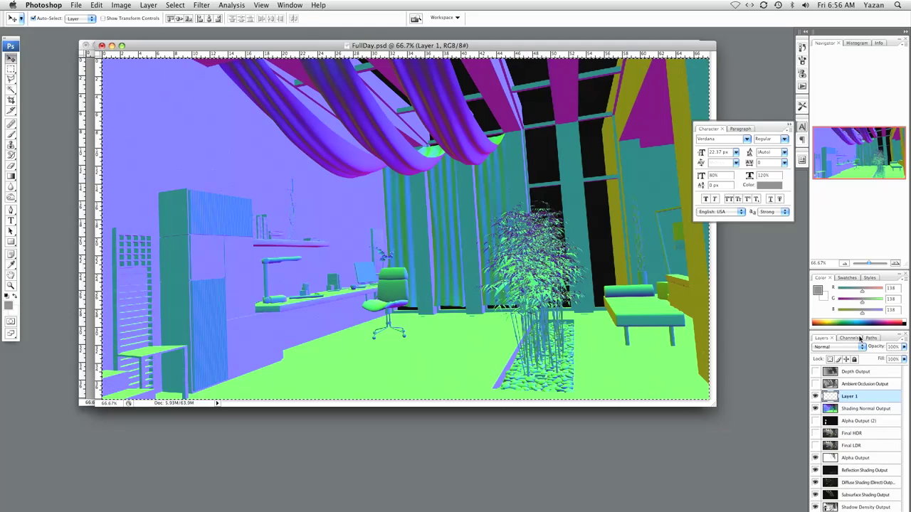
left_click_drag(859, 329, 859, 334)
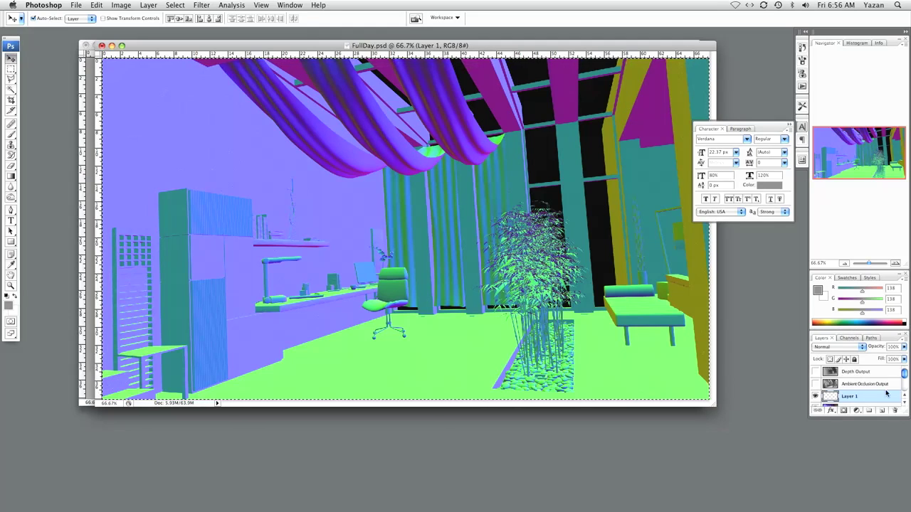
left_click_drag(860, 415, 860, 509)
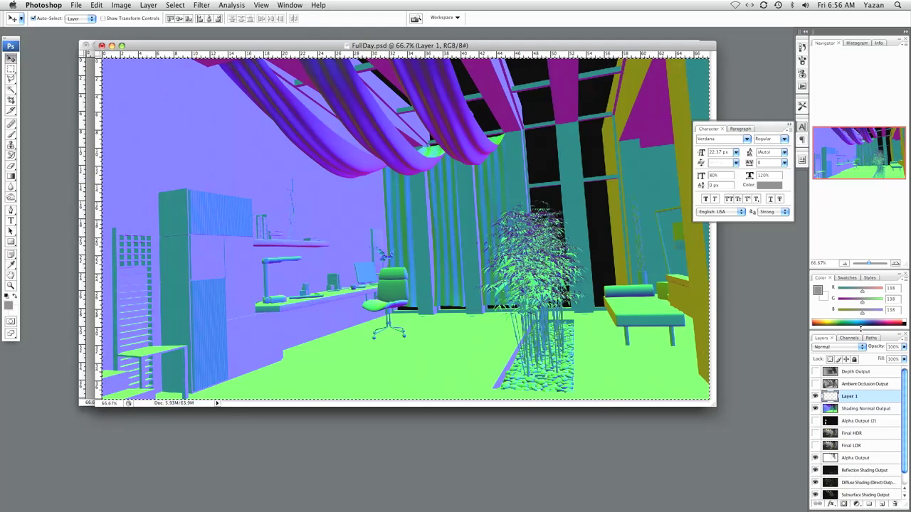
left_click_drag(861, 328, 861, 288)
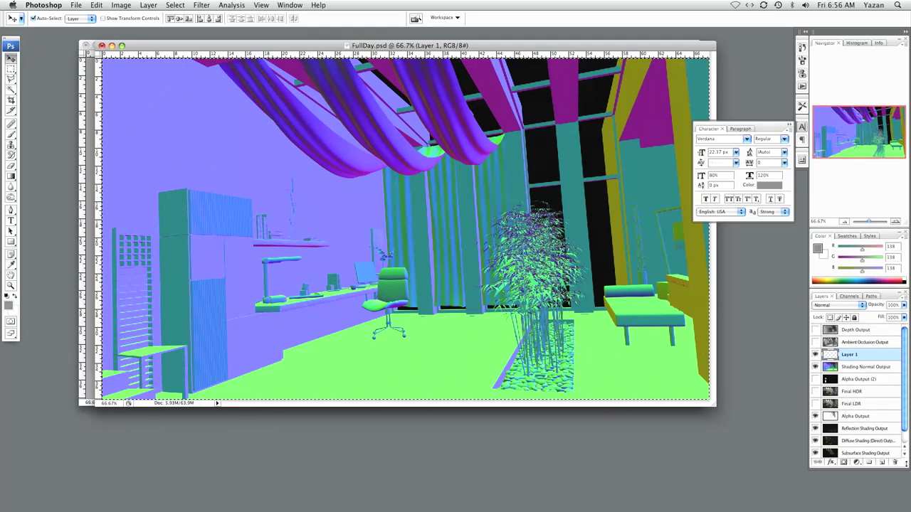
left_click_drag(882, 464, 883, 500)
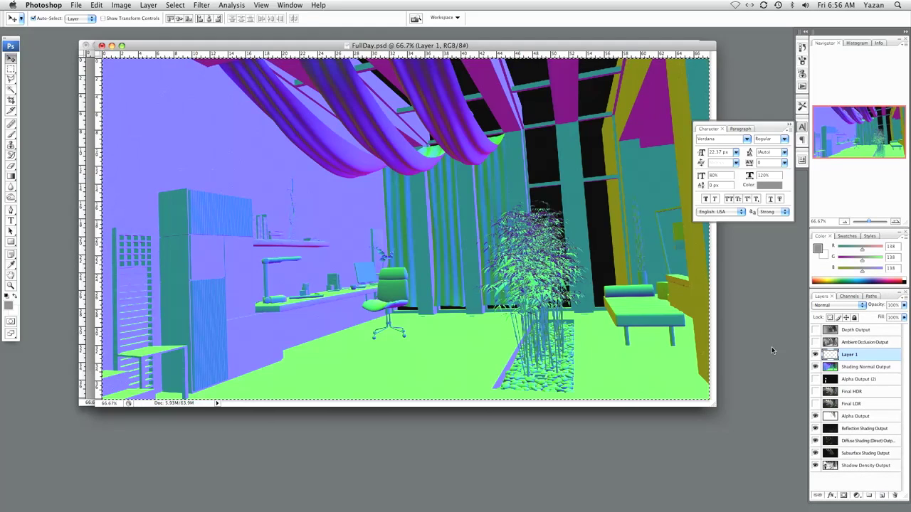
- Paste the copied normal channel into Layer 1 and name it Front and Back
key("super+z")
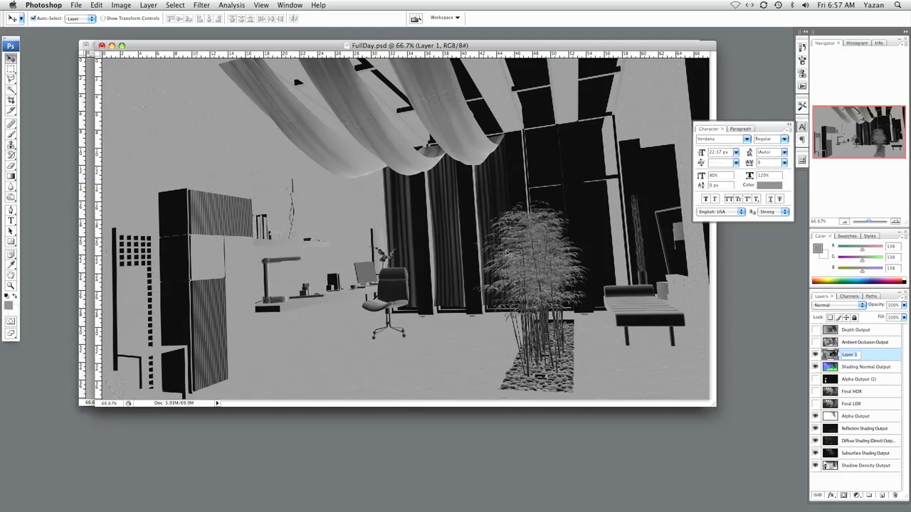
type("2")
key("Return")
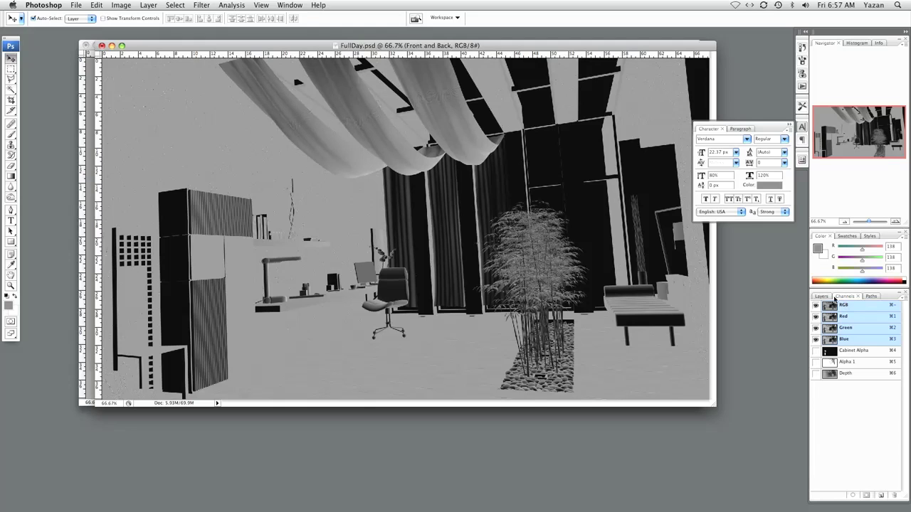
- Paste the normal pass's Green channel into a new layer named Top and Bottom
left_click(815, 355)
left_click(836, 367)
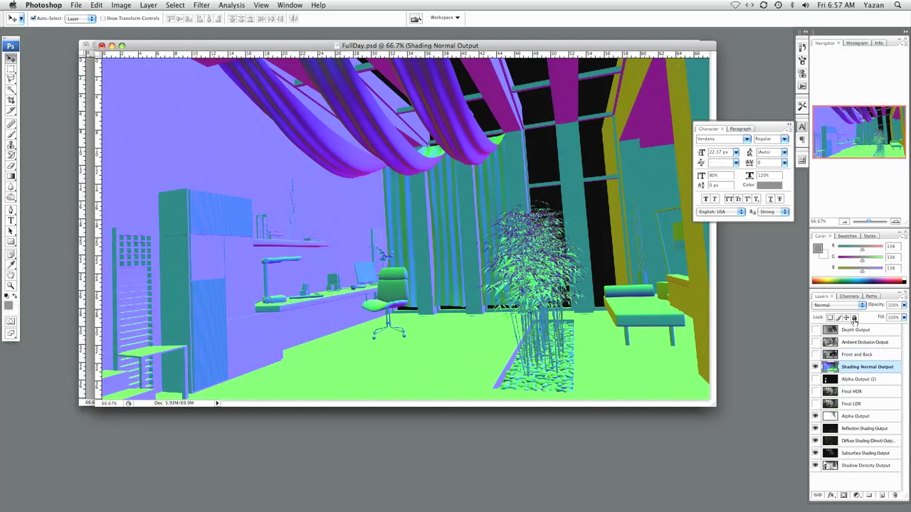
key("super+a")
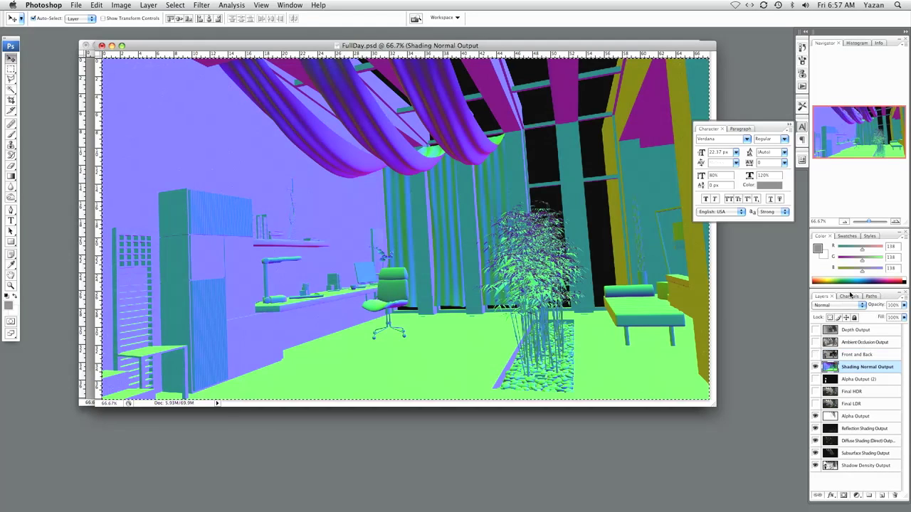
left_click(847, 297)
left_click(847, 328)
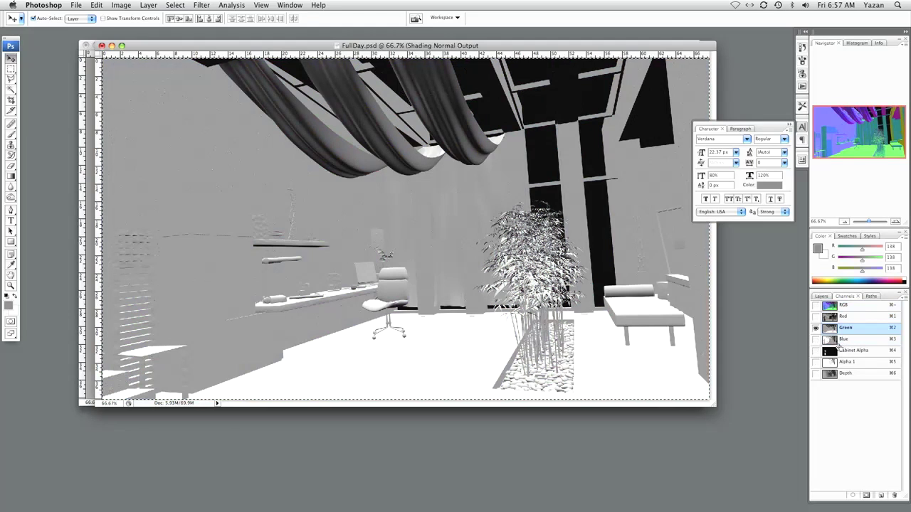
left_click(822, 297)
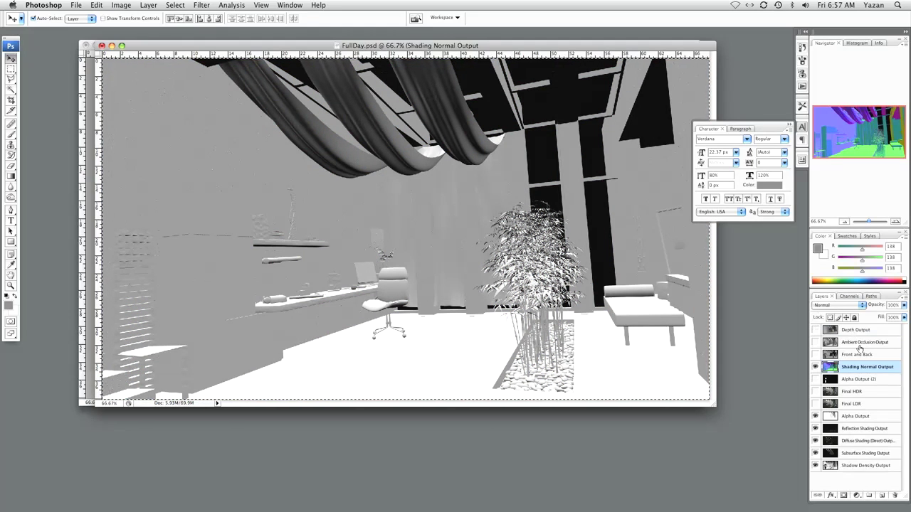
left_click(881, 495)
key("super+v")
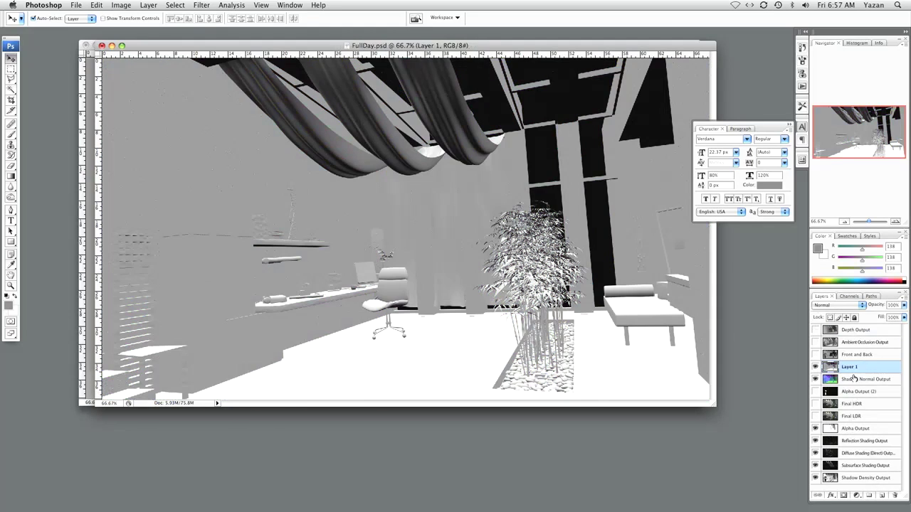
double_click(851, 368)
type("Top and Bottom")
key("Return")
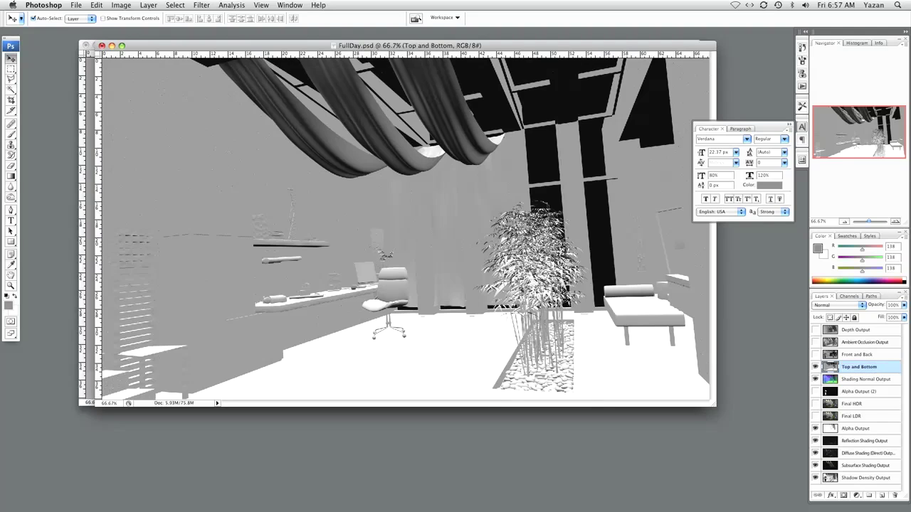
- Paste the normal pass's Blue channel into a new layer named Right and Left
left_click(815, 367)
left_click(842, 382)
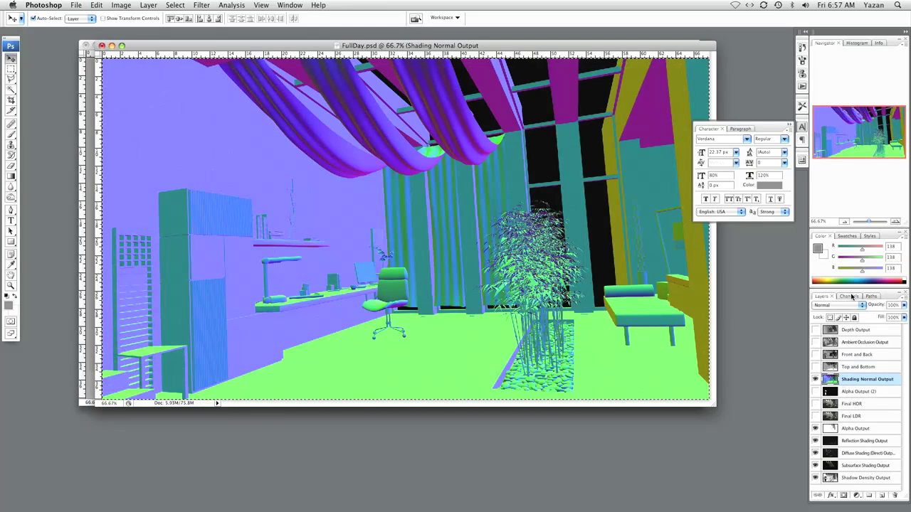
left_click(846, 296)
left_click(848, 339)
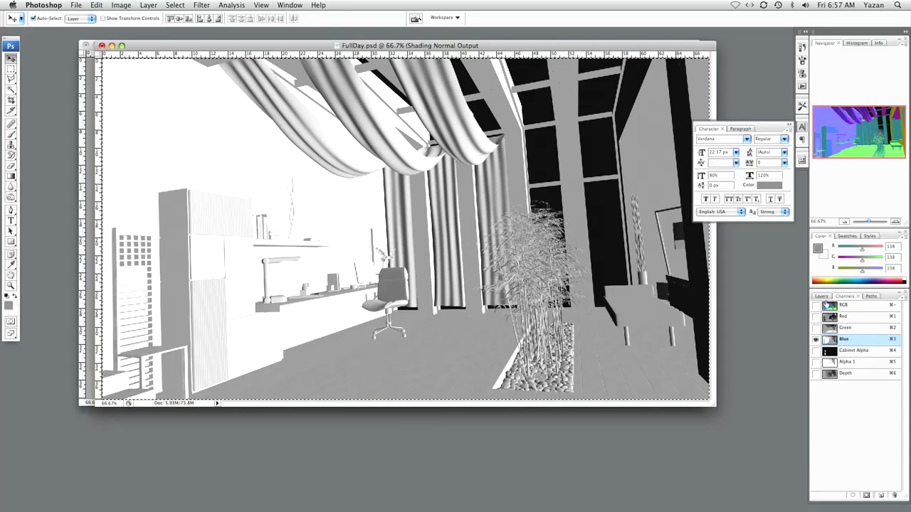
left_click(821, 296)
left_click(882, 495)
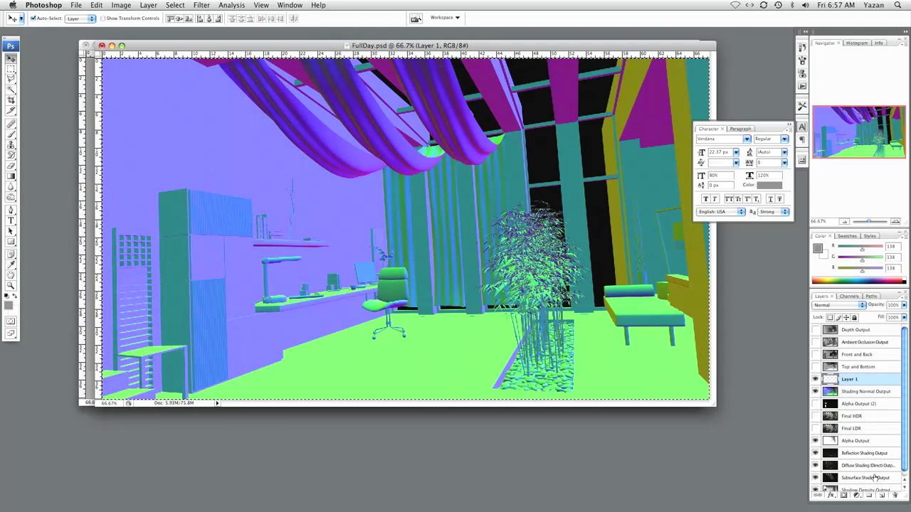
key("ctrl+v")
double_click(849, 380)
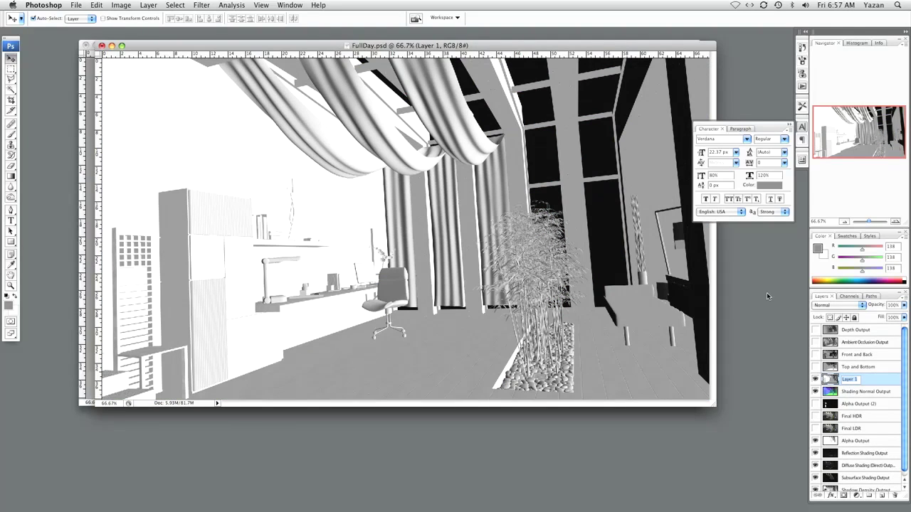
type("Right and Left")
key("Return")
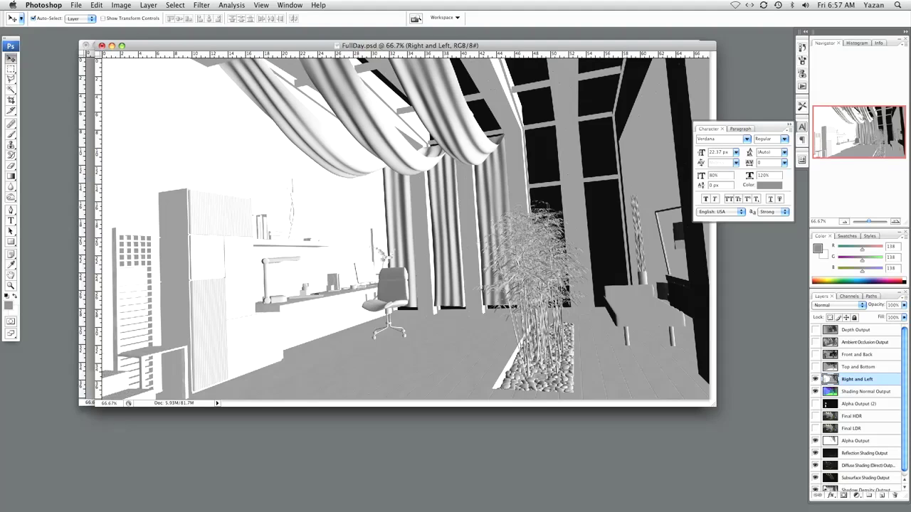
- Show Front and Back and hide Top and Bottom, Right and Left and Shading Normal Output
left_click(815, 355)
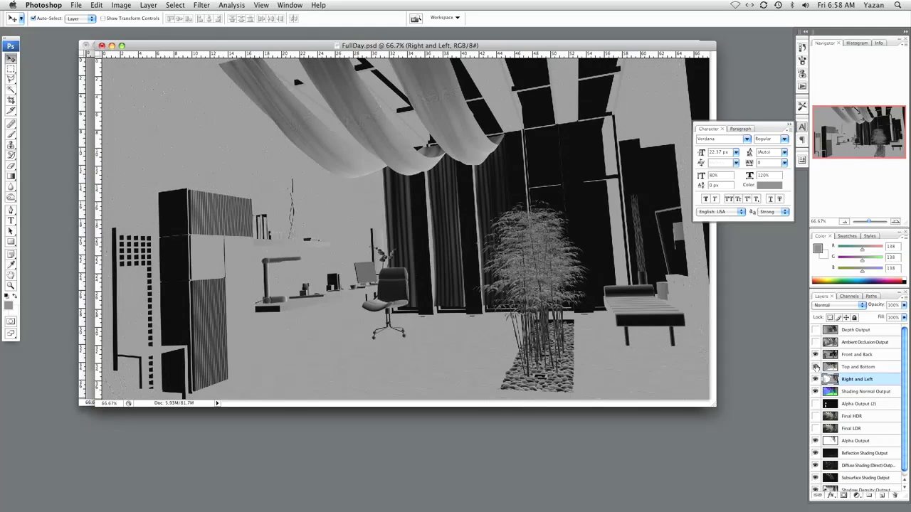
left_click(815, 368)
left_click(848, 356)
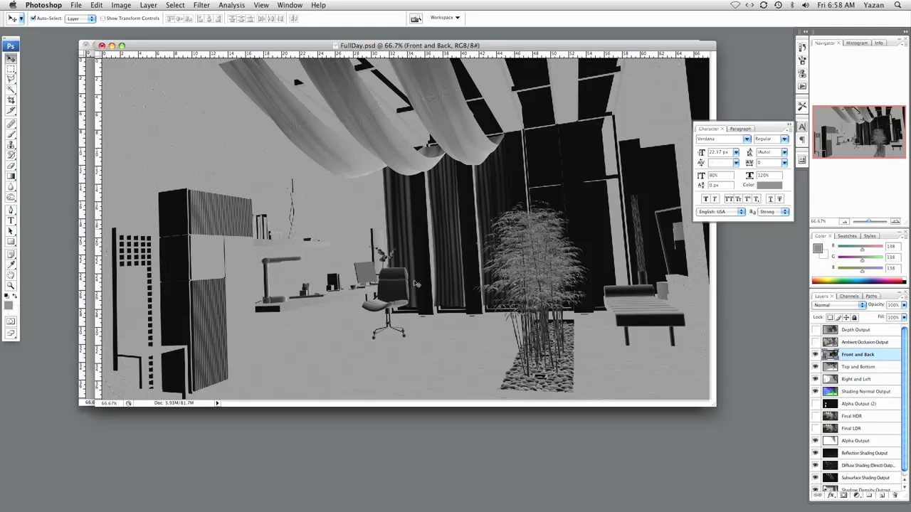
left_click_drag(815, 367, 818, 420)
- Toggle Front and Back on and off to compare it with the render
left_click(816, 355)
left_click(816, 355)
left_click(815, 354)
left_click(816, 355)
- Set Front and Back to Multiply blending, compare it, then hide it
left_click(815, 355)
left_click(815, 355)
right_click(816, 355)
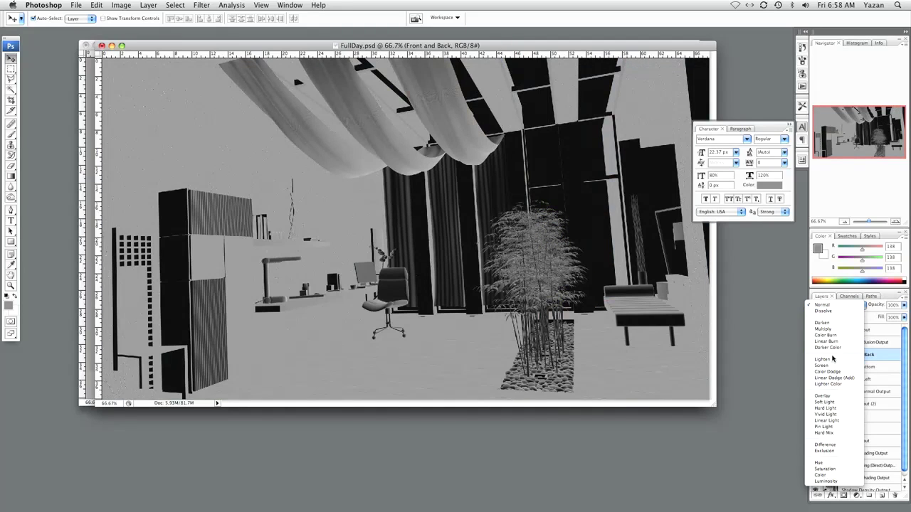
left_click(815, 365)
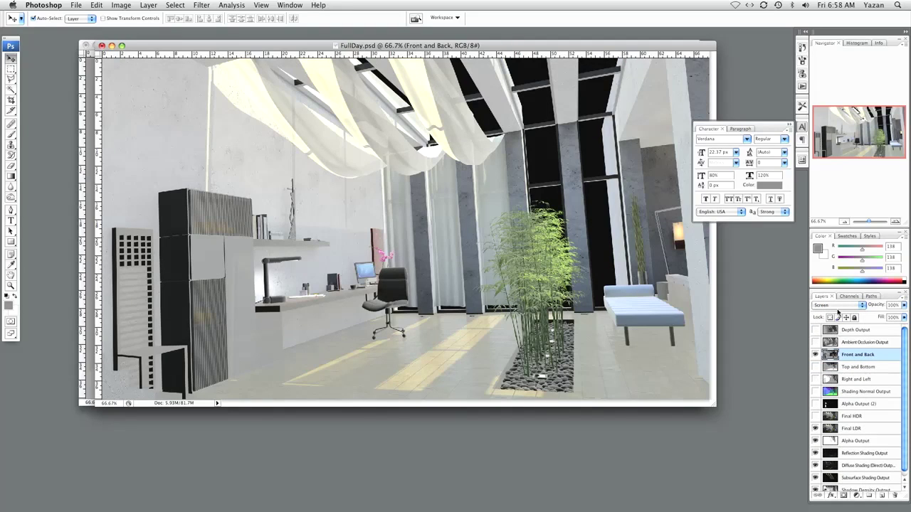
left_click(839, 305)
left_click(823, 268)
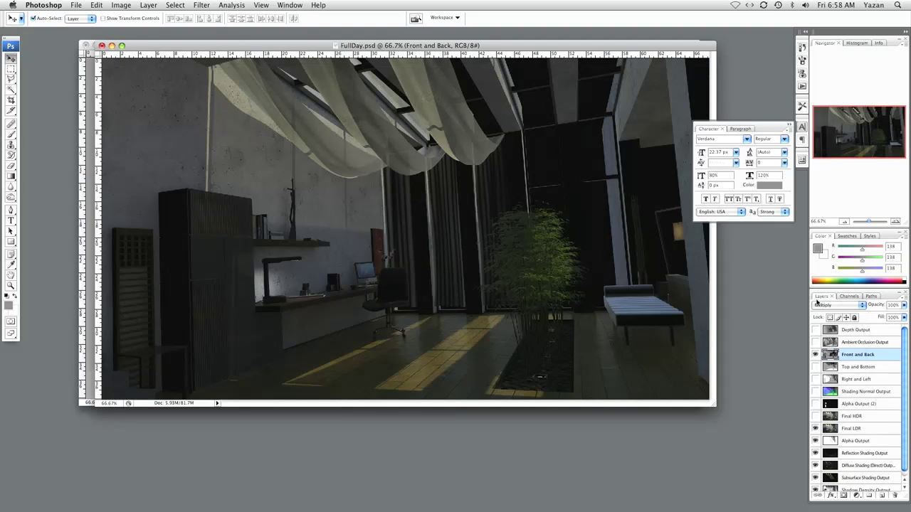
left_click(817, 354)
left_click(816, 356)
left_click(816, 356)
- Show Top and Bottom and set its blend mode to Multiply
left_click(834, 369)
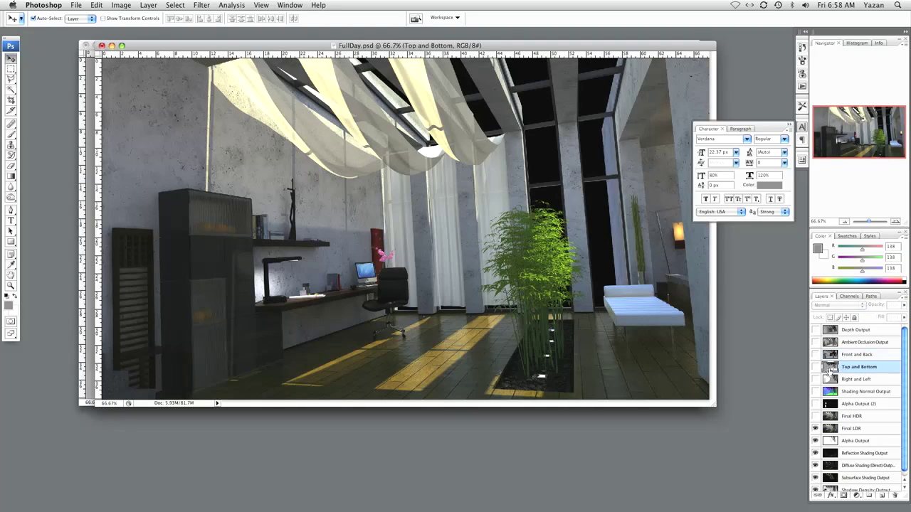
left_click(816, 367)
left_click(836, 306)
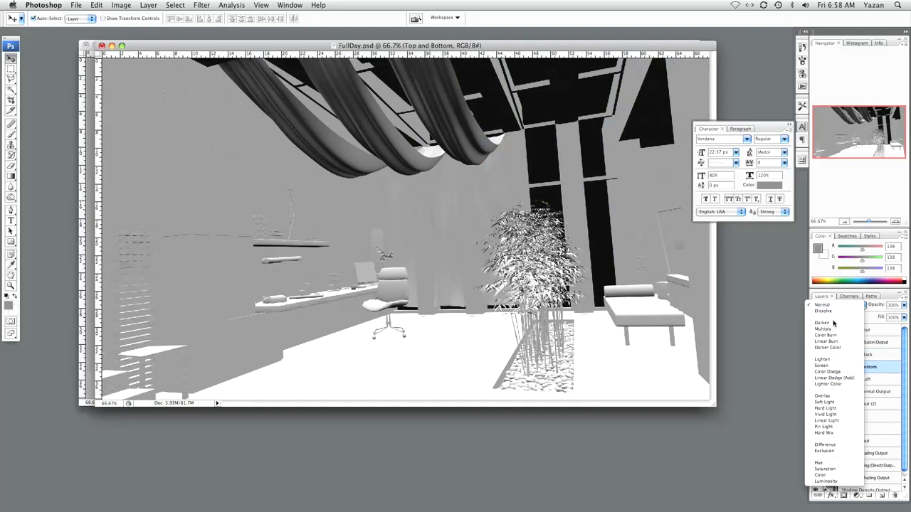
left_click(832, 339)
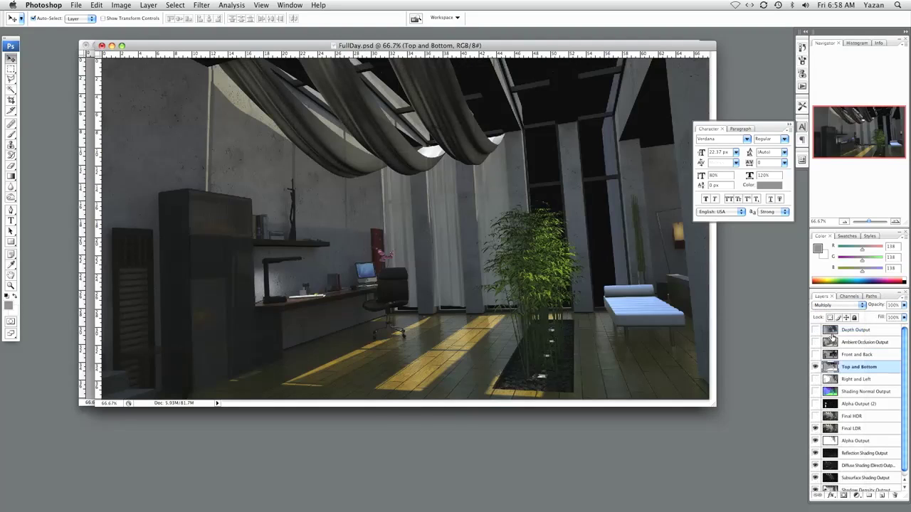
- Toggle Top and Bottom repeatedly to compare the shading, leaving it hidden
left_click(816, 367)
left_click(815, 367)
left_click(816, 367)
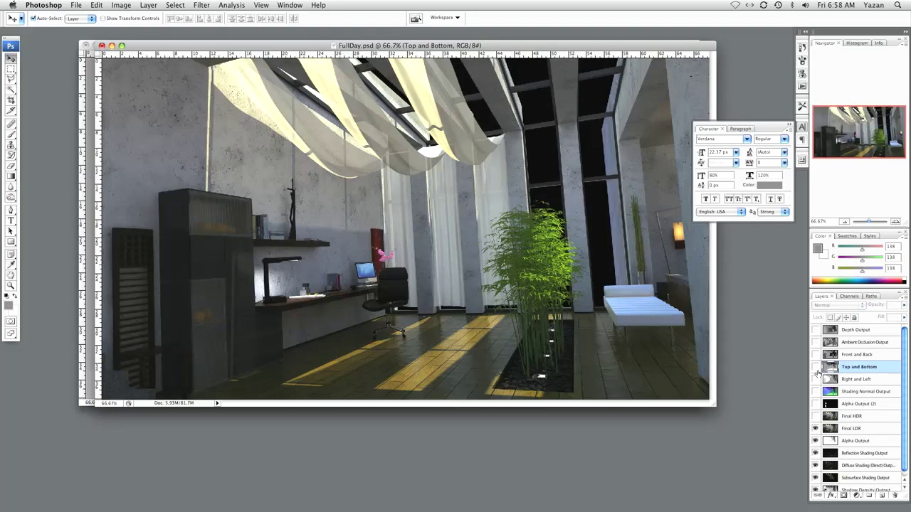
left_click(815, 367)
left_click(816, 367)
left_click(815, 367)
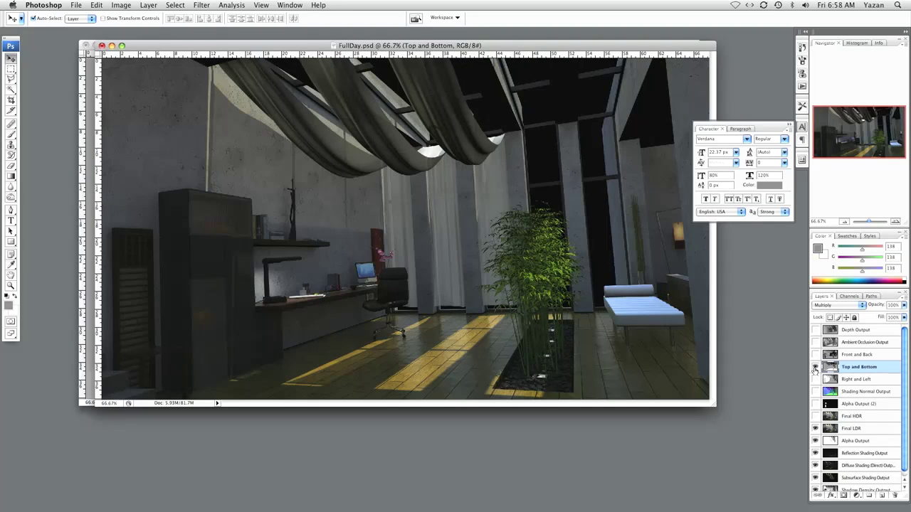
left_click(816, 367)
left_click(815, 367)
left_click(815, 368)
left_click(816, 367)
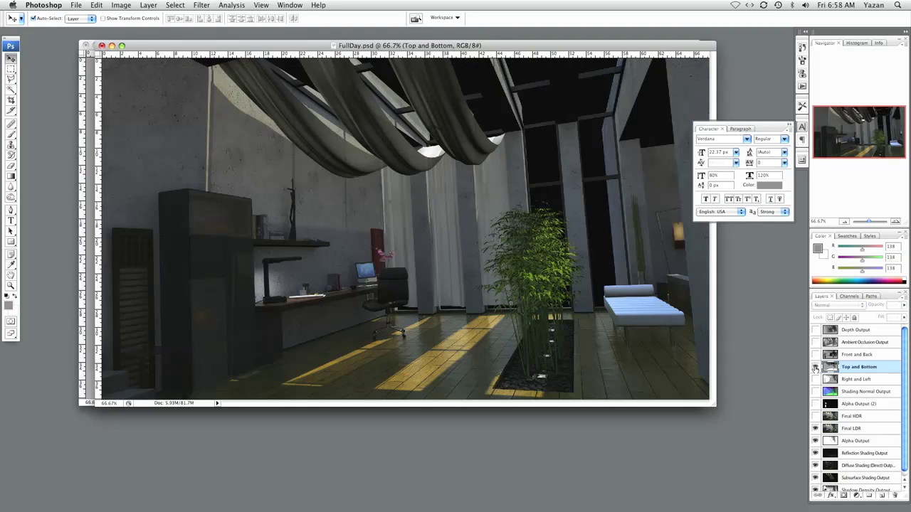
left_click(816, 369)
left_click(816, 368)
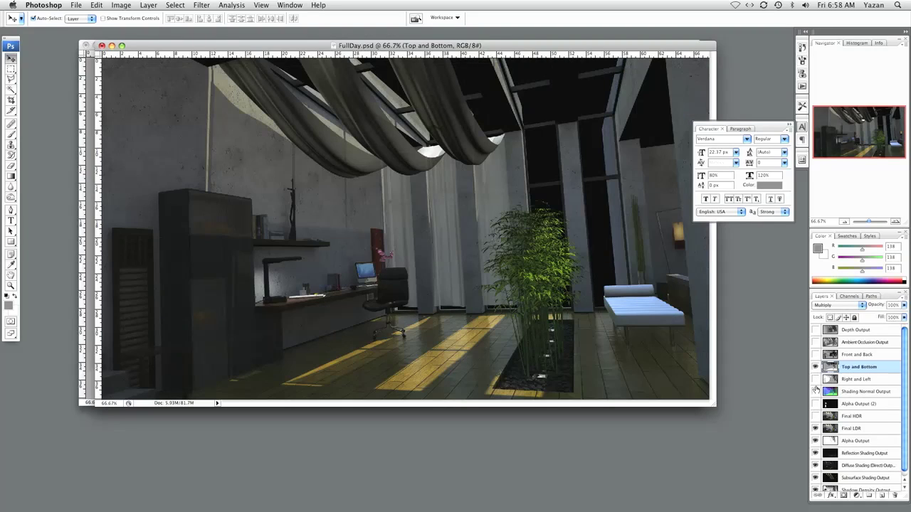
left_click(816, 369)
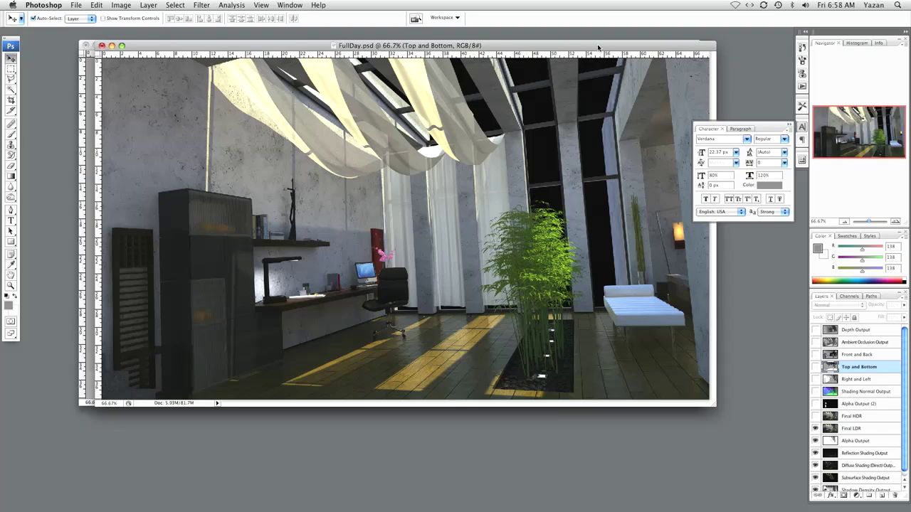
- Drag Shading Normal Output to the trash, then briefly preview the Depth Output pass
left_click_drag(598, 47, 579, 47)
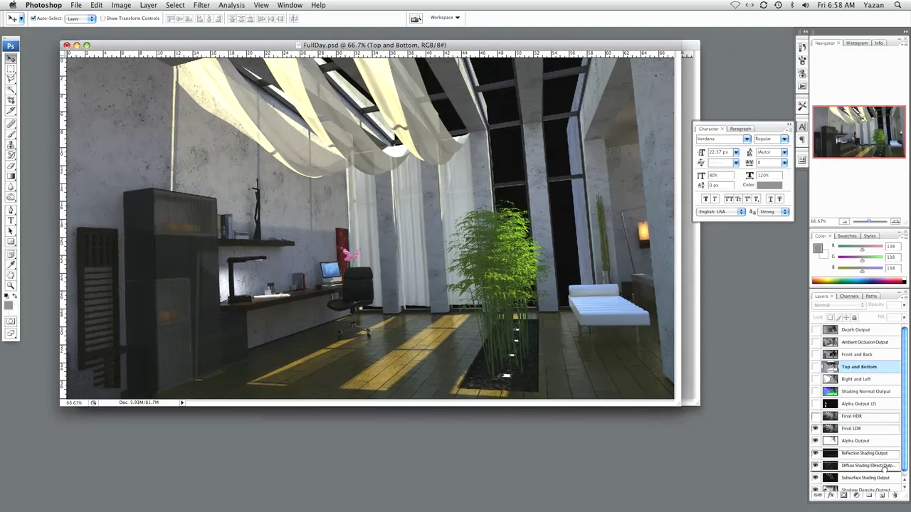
left_click_drag(893, 496, 894, 497)
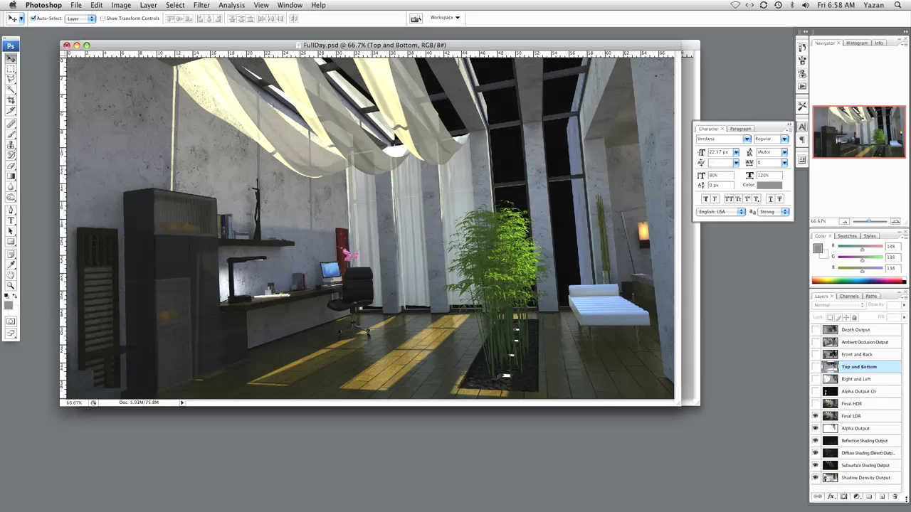
left_click(857, 489)
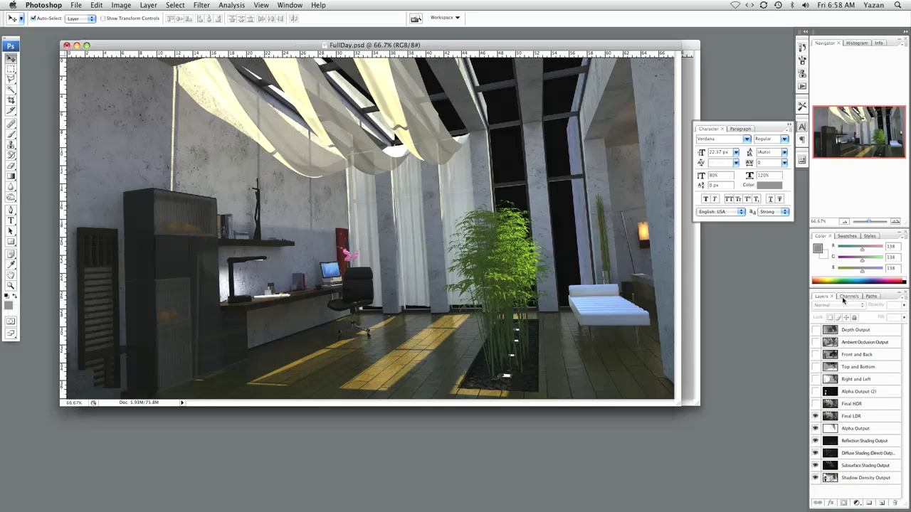
left_click(815, 330)
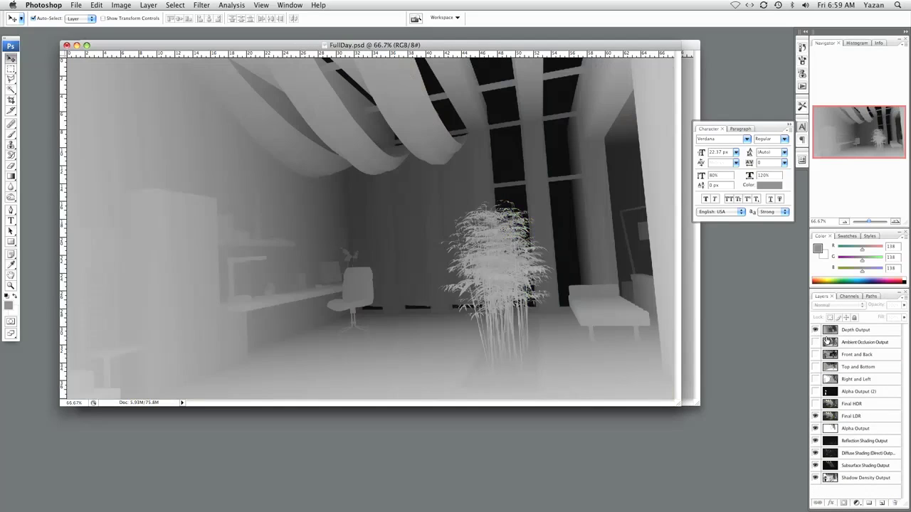
left_click(815, 329)
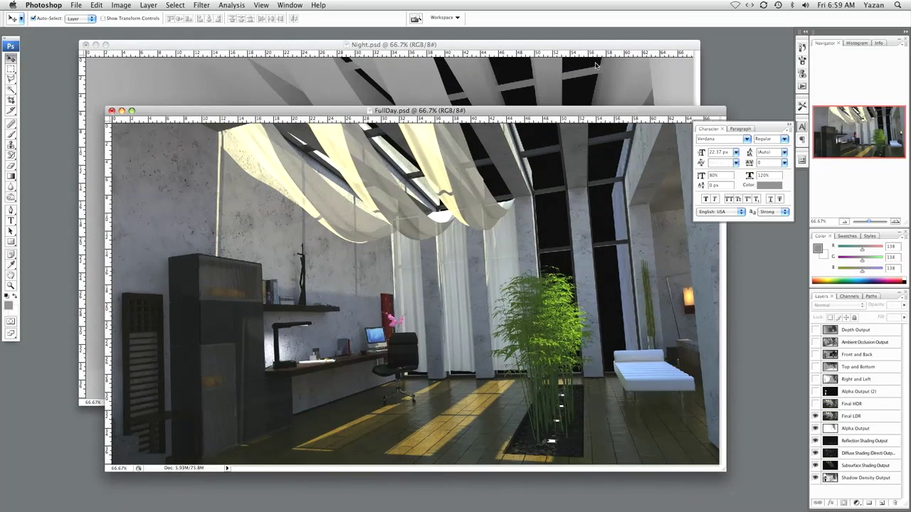
- Paste the Night Depth Output render into a new alpha channel named Depth
left_click(596, 65)
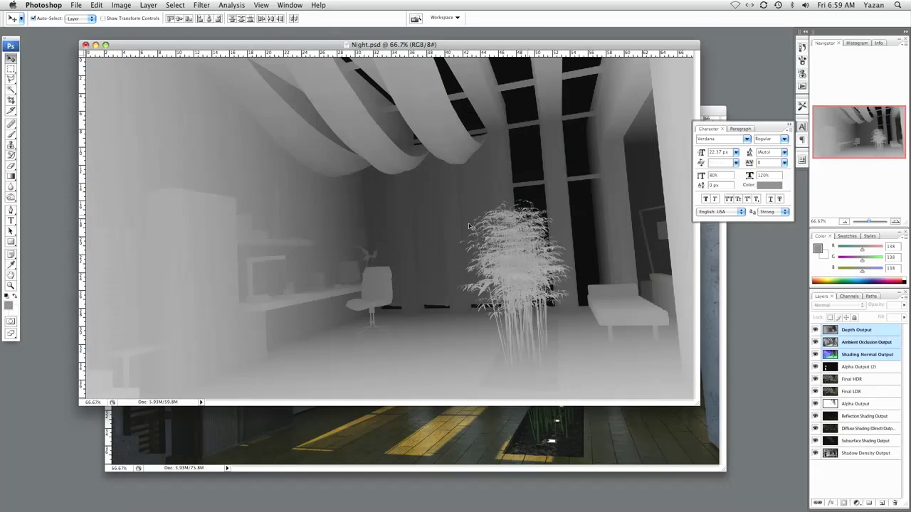
left_click(845, 335)
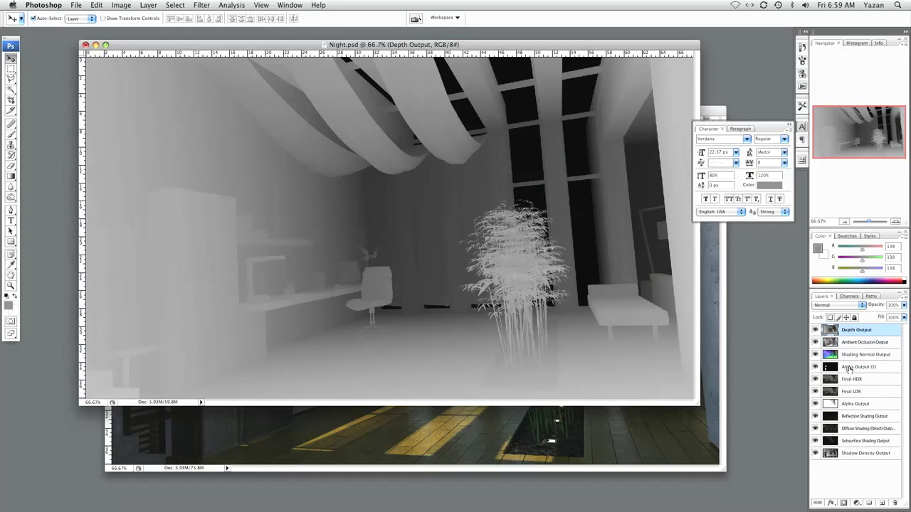
key("super+a")
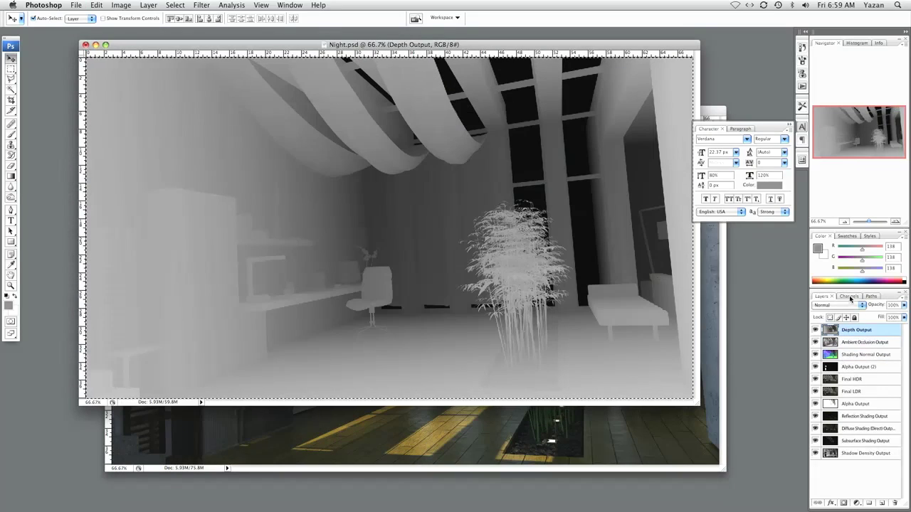
left_click(848, 296)
left_click(880, 502)
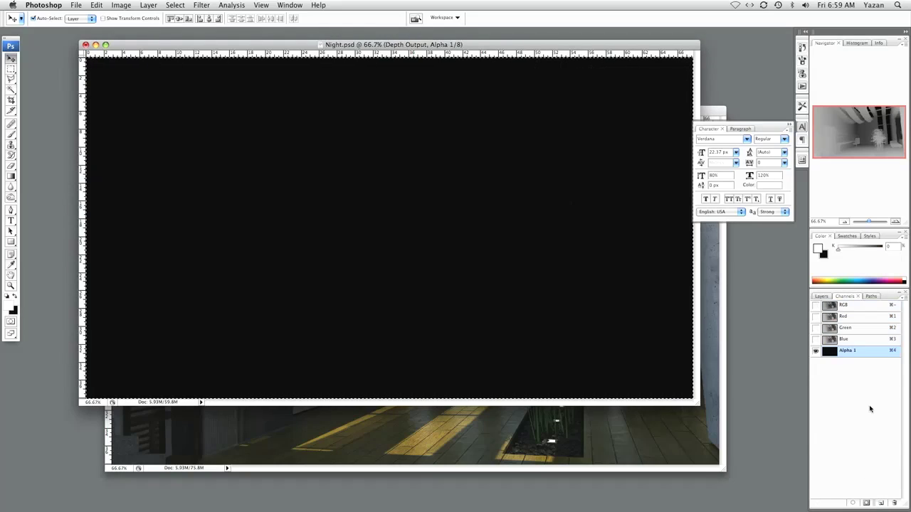
key("super+v")
double_click(846, 350)
type("Depth")
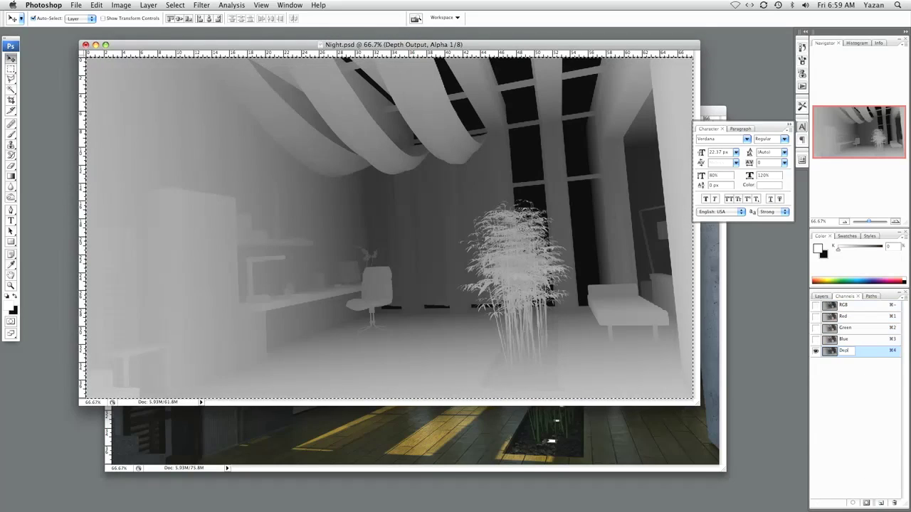
key("Return")
left_click(821, 297)
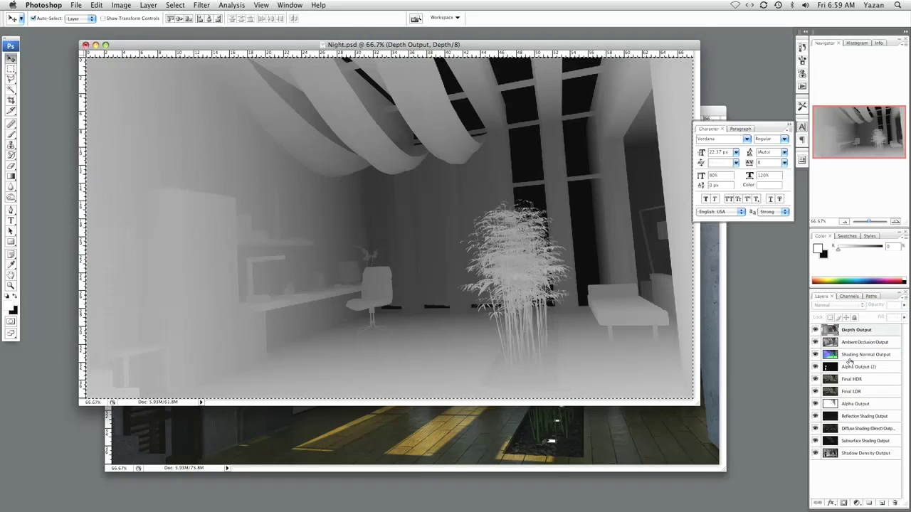
- Paste the Alpha Output (2) cabinet shapes into a new channel named Cabinet Alpha
left_click(848, 368)
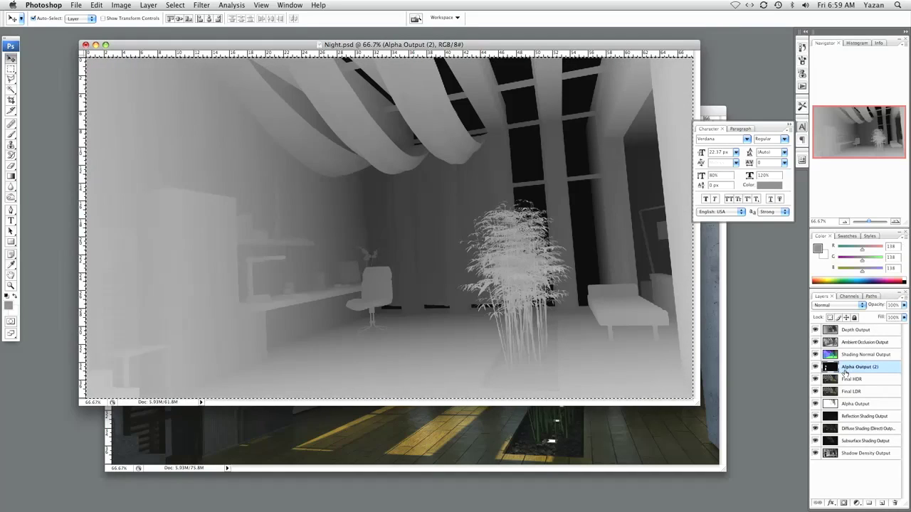
left_click(846, 298)
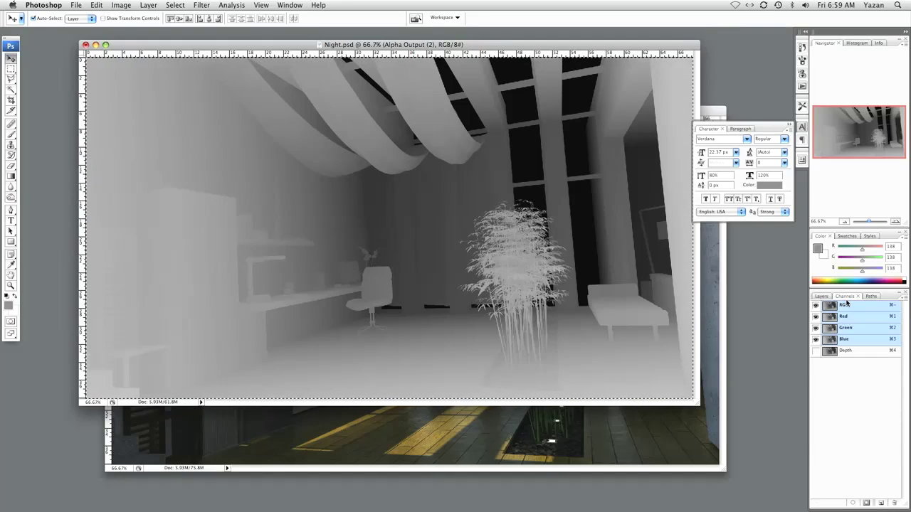
left_click(881, 502)
key("ctrl+v")
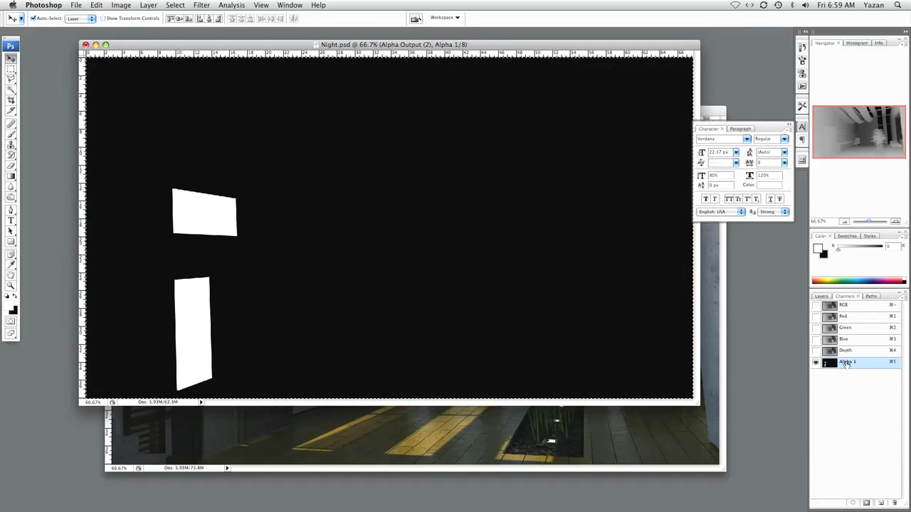
type("Col")
type("rugated Cabinet")
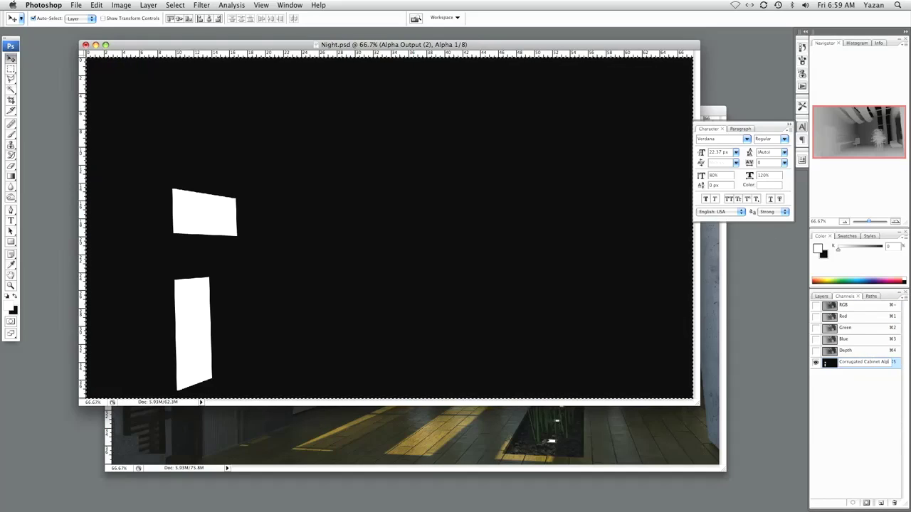
key("Return")
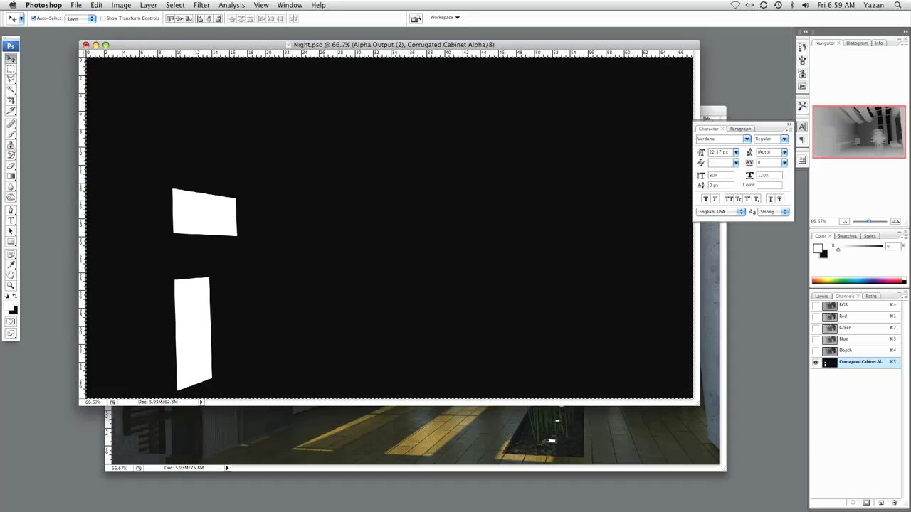
double_click(858, 363)
left_click(862, 363)
key("BackSpace")
key("BackSpace")
key("BackSpace")
key("BackSpace")
key("BackSpace")
key("BackSpace")
key("BackSpace")
key("BackSpace")
key("BackSpace")
key("BackSpace")
key("BackSpace")
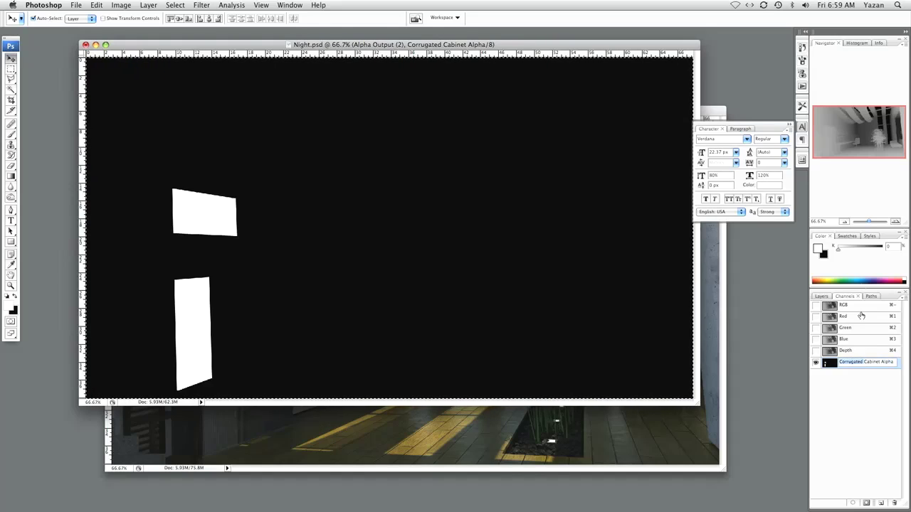
key("Return")
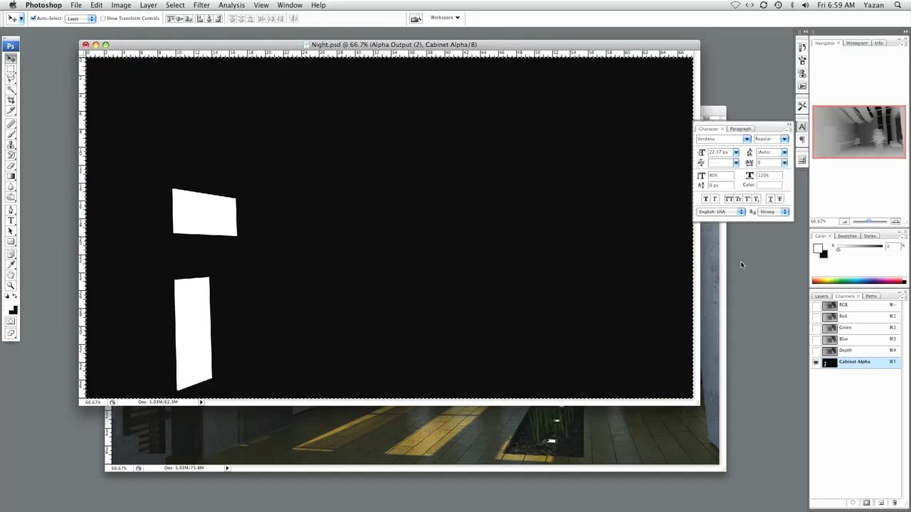
left_click(821, 297)
- Paste the Alpha Output mask into another new channel, Alpha 1
left_click(855, 405)
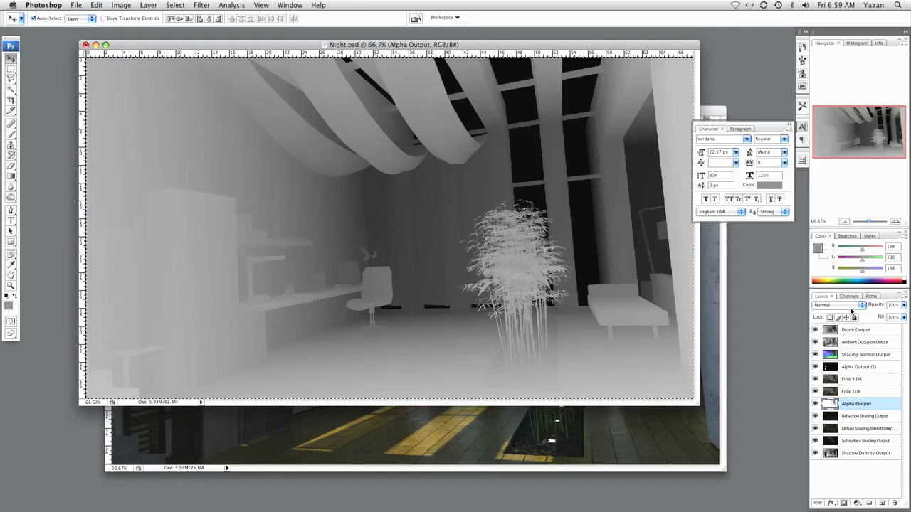
left_click(849, 297)
left_click(880, 503)
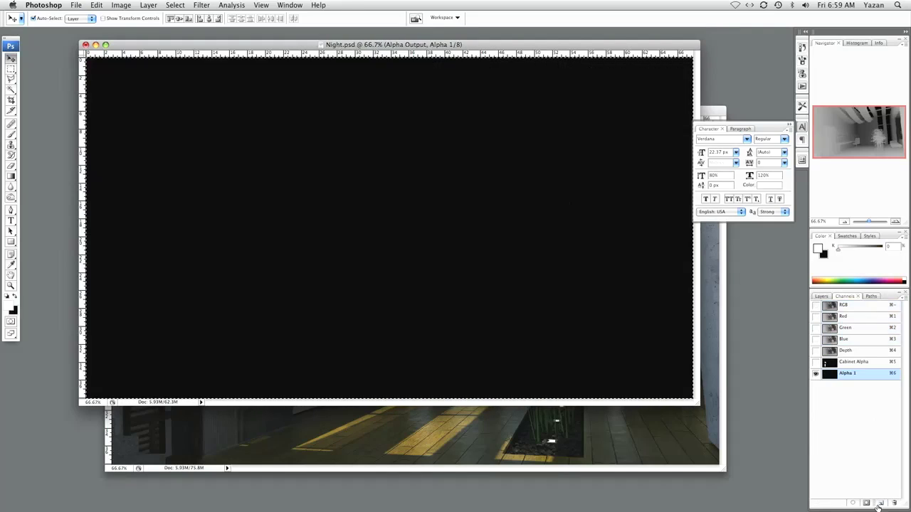
key("super+v")
left_click(821, 296)
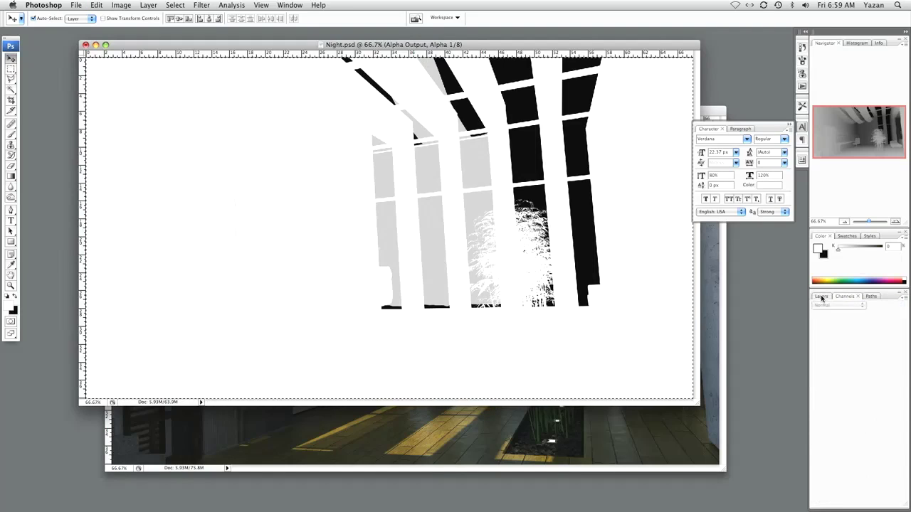
- Delete the Alpha Output and Alpha Output (2) layers
left_click(858, 404)
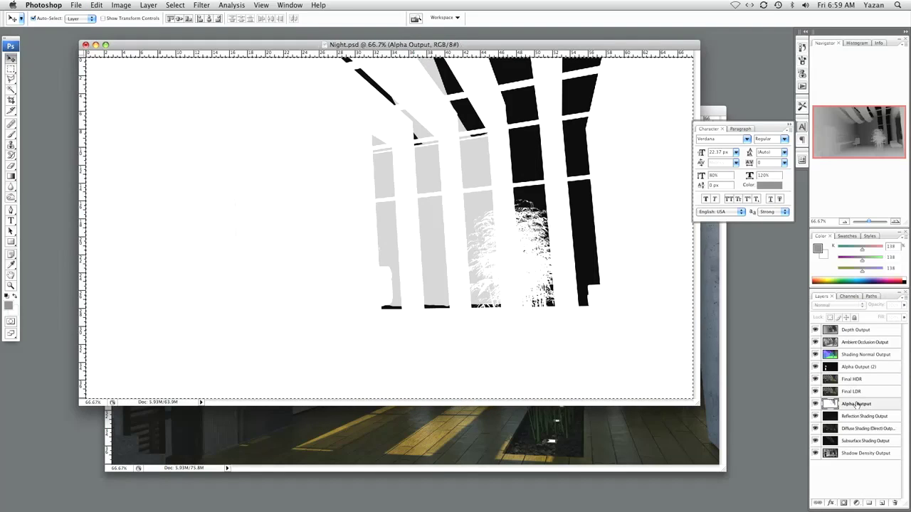
mouse_move(848, 406)
left_mouse_down()
mouse_move(854, 448)
mouse_move(895, 503)
left_mouse_up()
left_click_drag(848, 367, 894, 503)
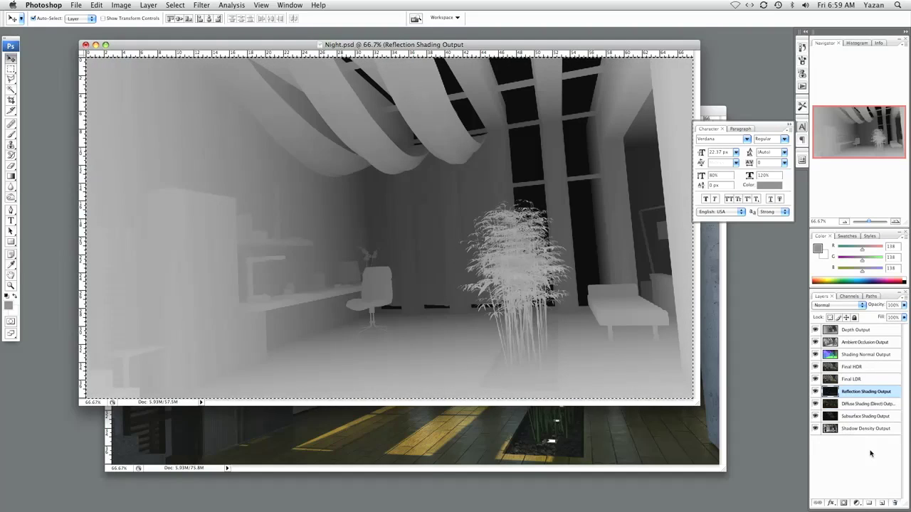
- Paste the normal's Red channel as a hidden layer named Front & Back
left_click(854, 355)
left_click_drag(816, 342, 816, 330)
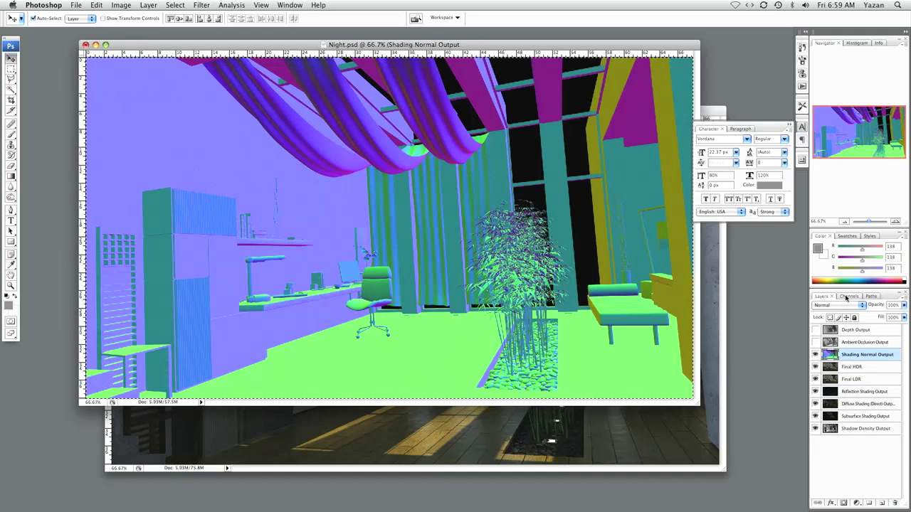
left_click(847, 296)
left_click(845, 317)
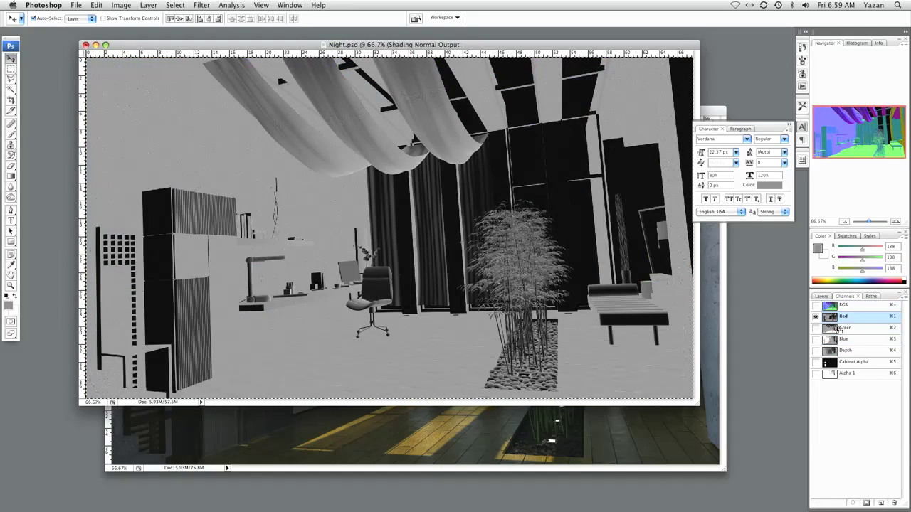
left_click(821, 297)
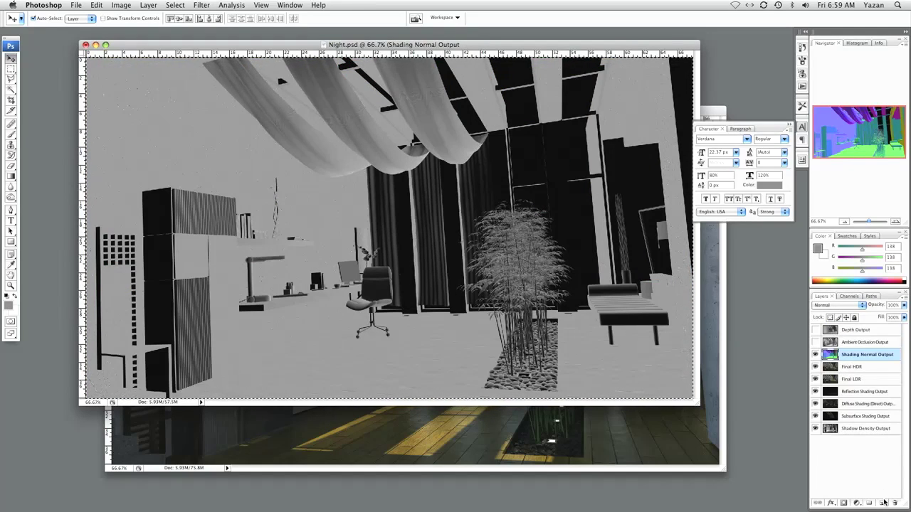
key("ctrl+v")
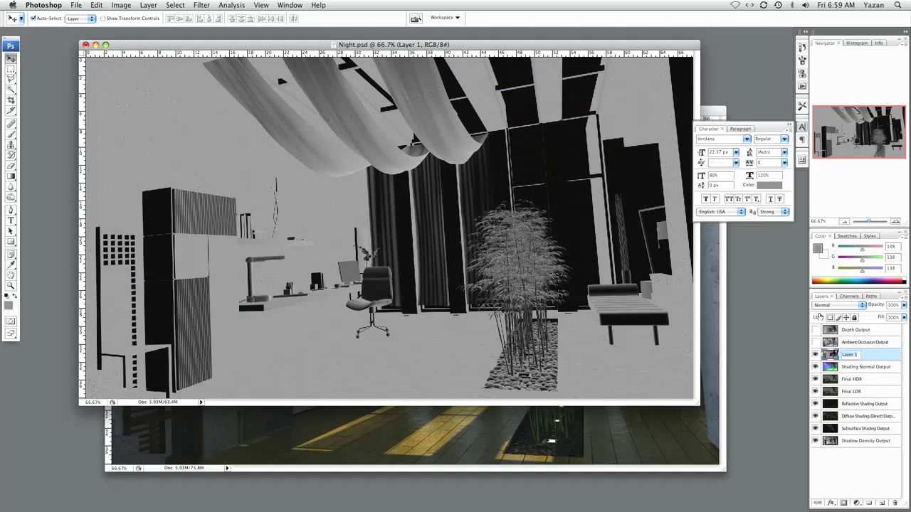
double_click(849, 354)
type("T")
type("ack")
key("Return")
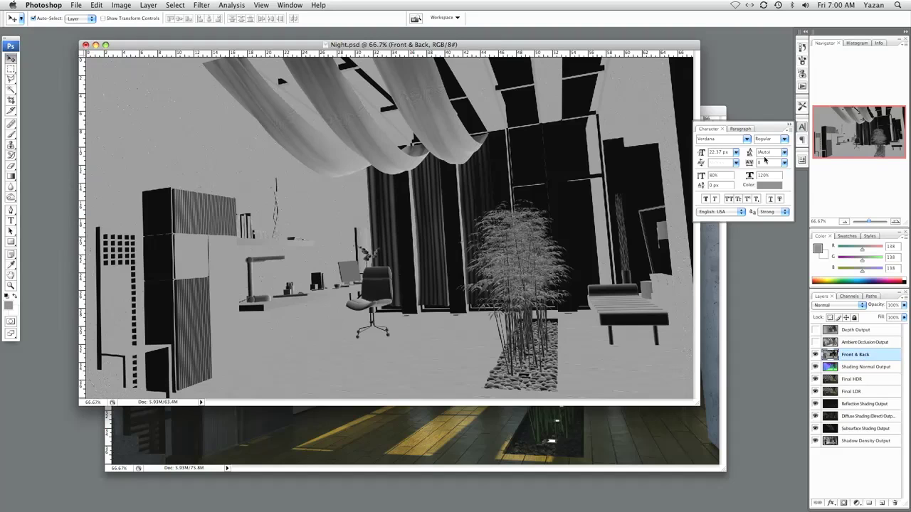
left_click(815, 355)
- Paste the Green channel as a hidden layer named Top & Bottom
left_click(846, 367)
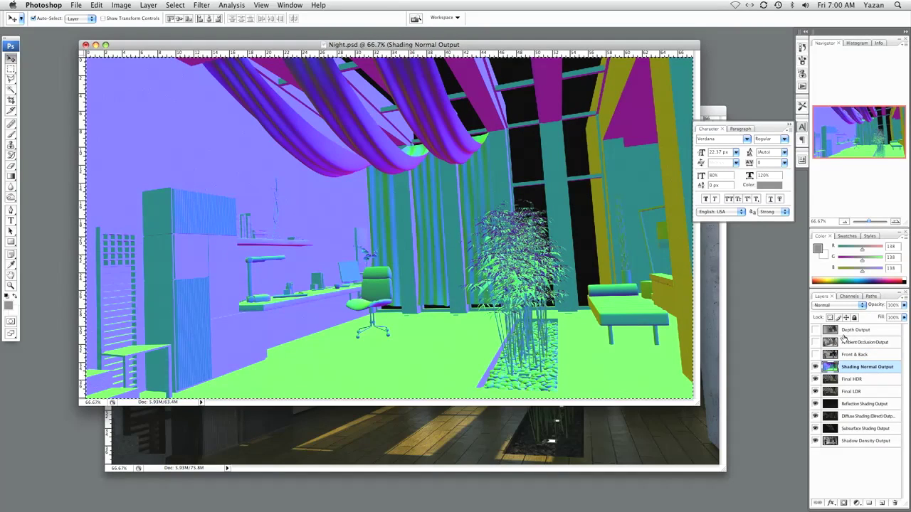
left_click(848, 296)
left_click(845, 328)
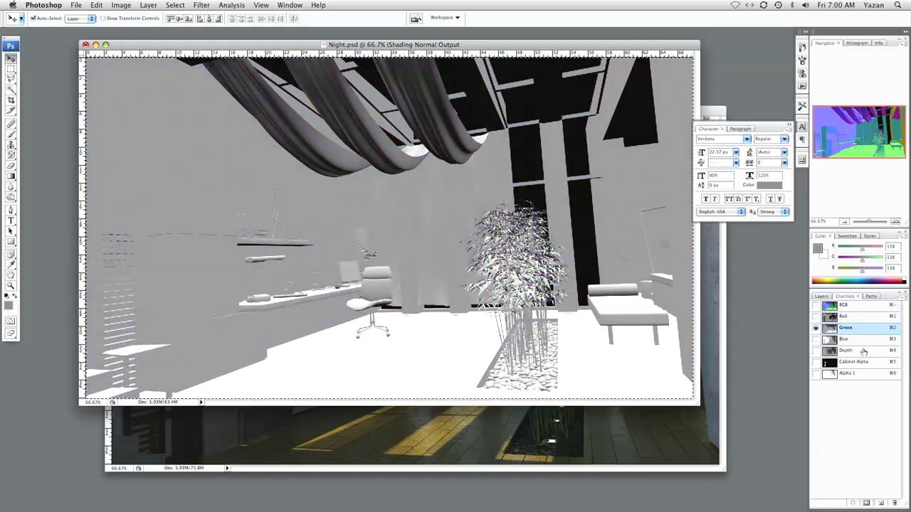
left_click(822, 296)
left_click(881, 502)
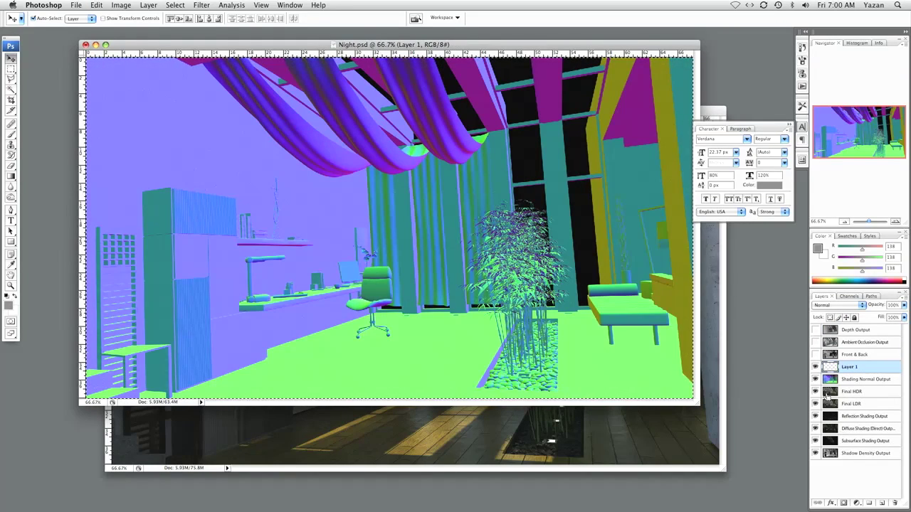
key("ctrl+v")
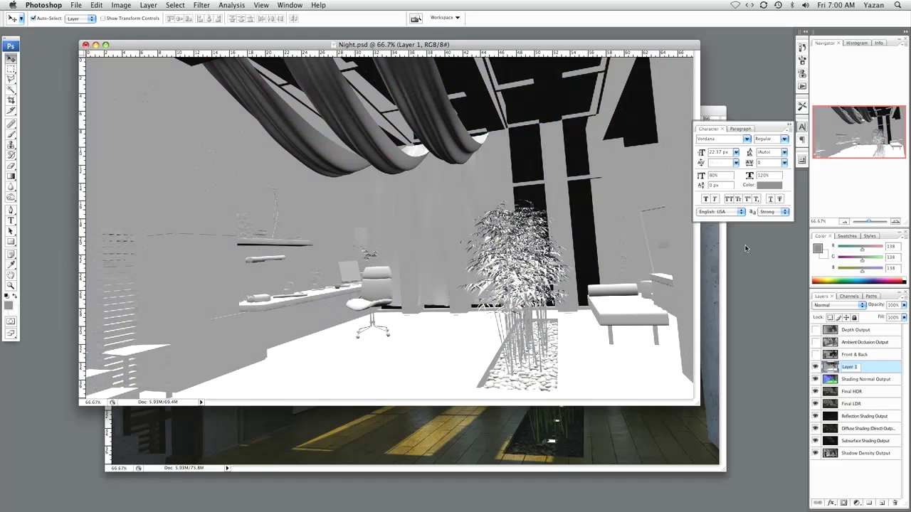
type("Top & Bottom")
key("Return")
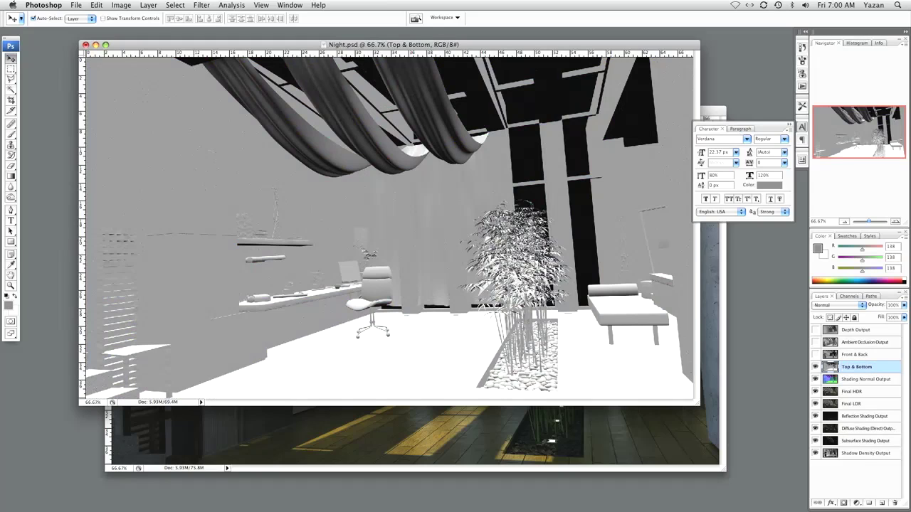
left_click(815, 367)
- Paste the Blue channel as a new layer named Right & Left
key("ctrl+a")
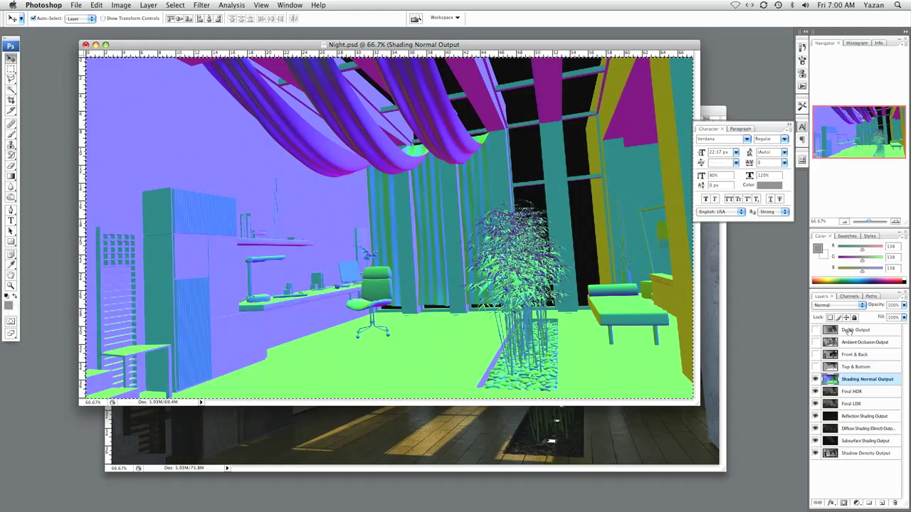
left_click(848, 296)
left_click(847, 340)
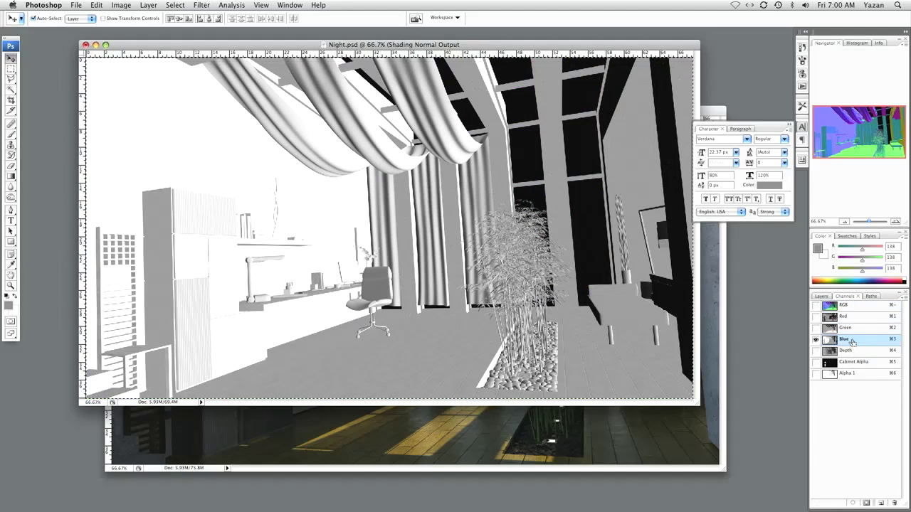
left_click(822, 297)
left_click(881, 503)
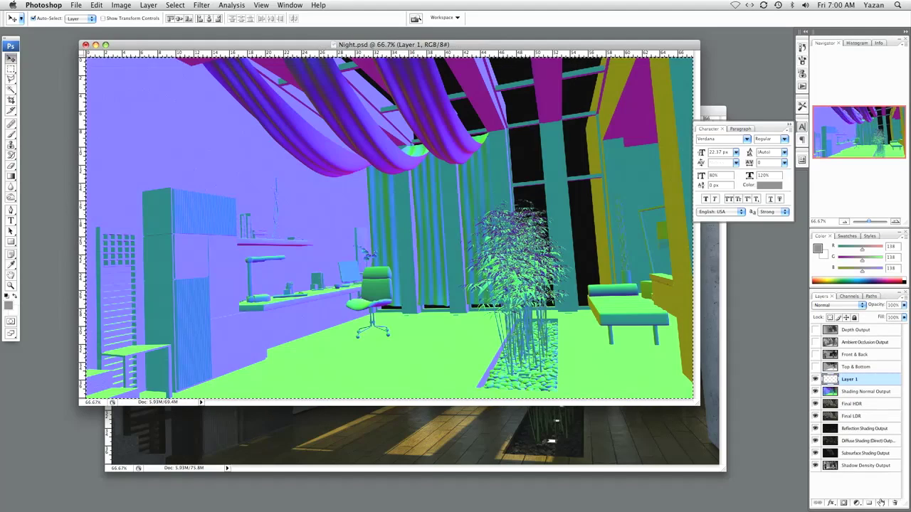
key("ctrl+v")
double_click(849, 380)
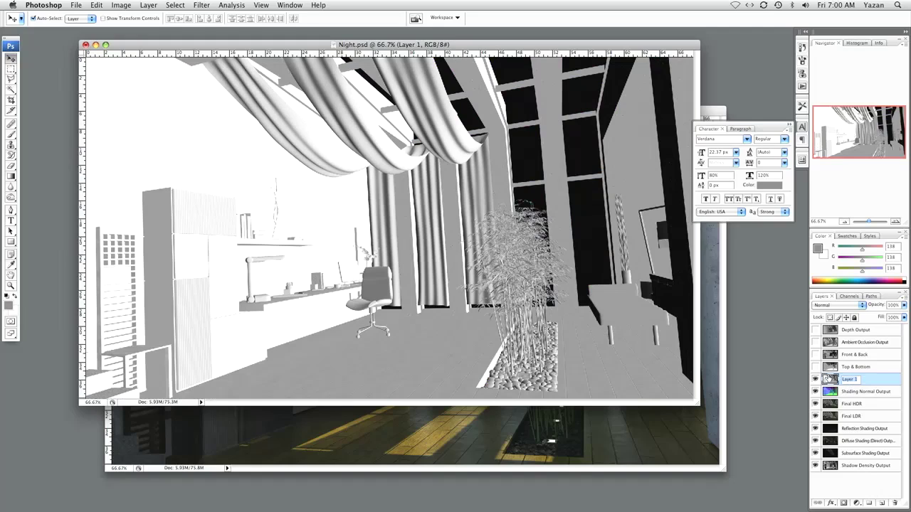
type("RB")
key("Return")
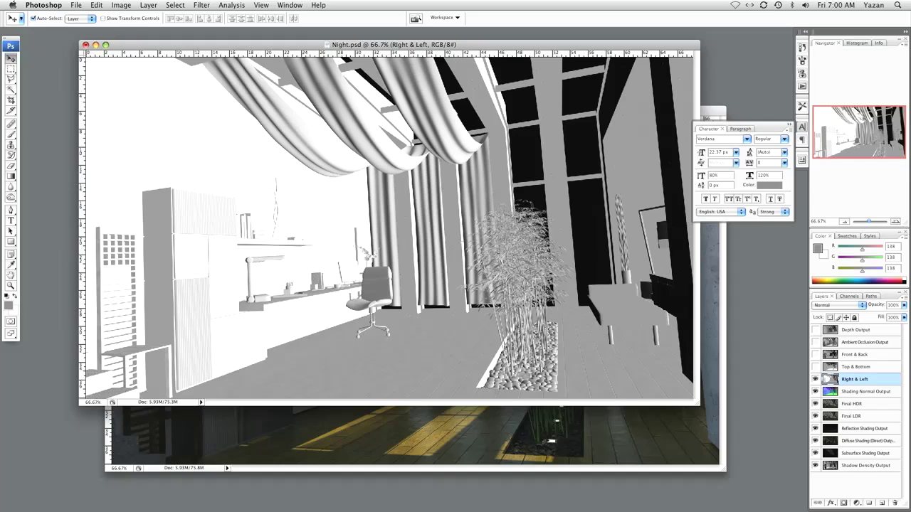
- Hide Right & Left, delete Night's Shading Normal Output, and remove FullDay's Alpha Output and Final HDR
left_click(816, 380)
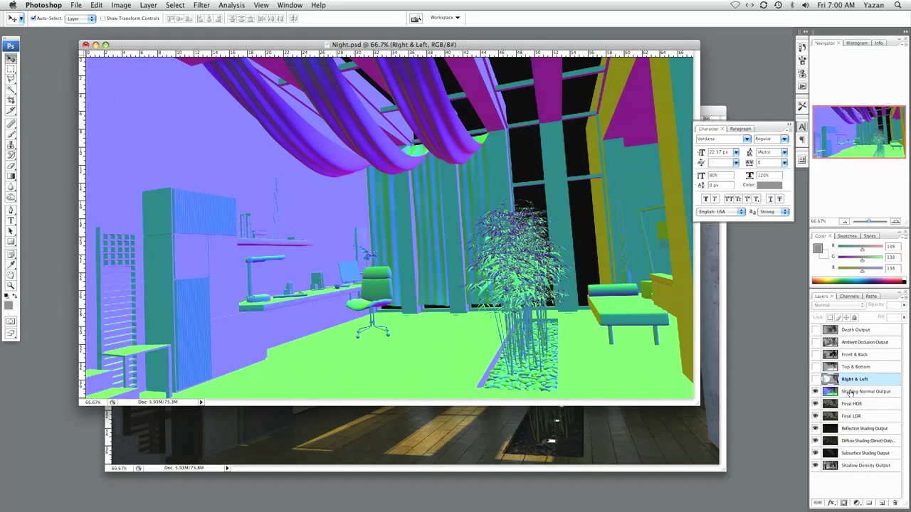
left_click_drag(894, 502, 893, 502)
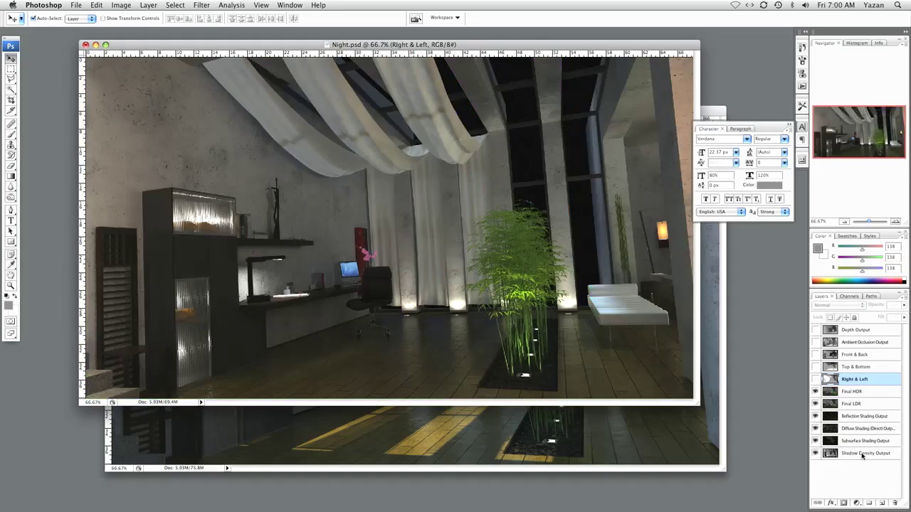
left_click(708, 402)
left_click_drag(841, 390, 894, 503)
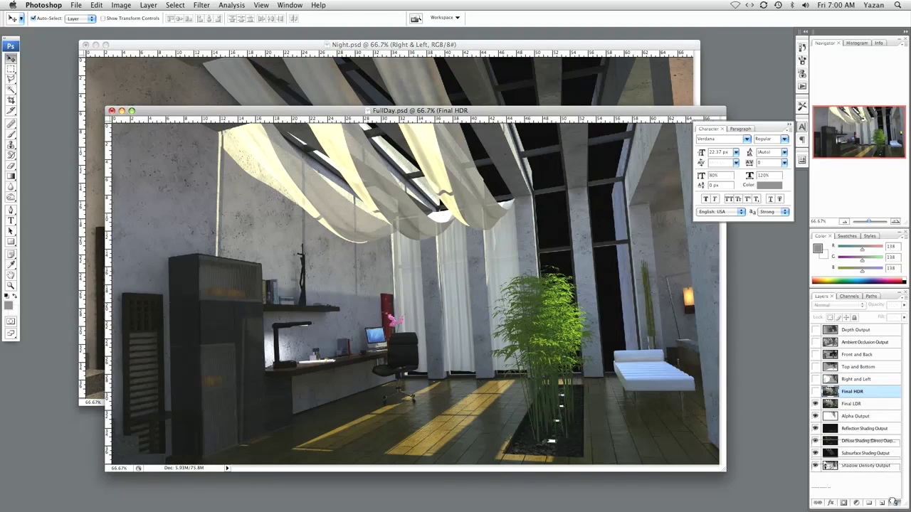
left_click_drag(617, 110, 614, 85)
left_click_drag(303, 89, 385, 94)
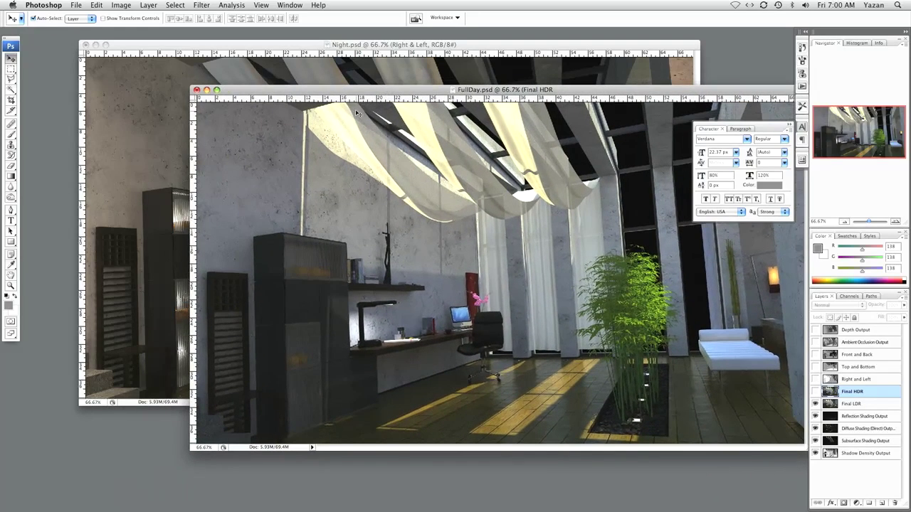
left_click(816, 393)
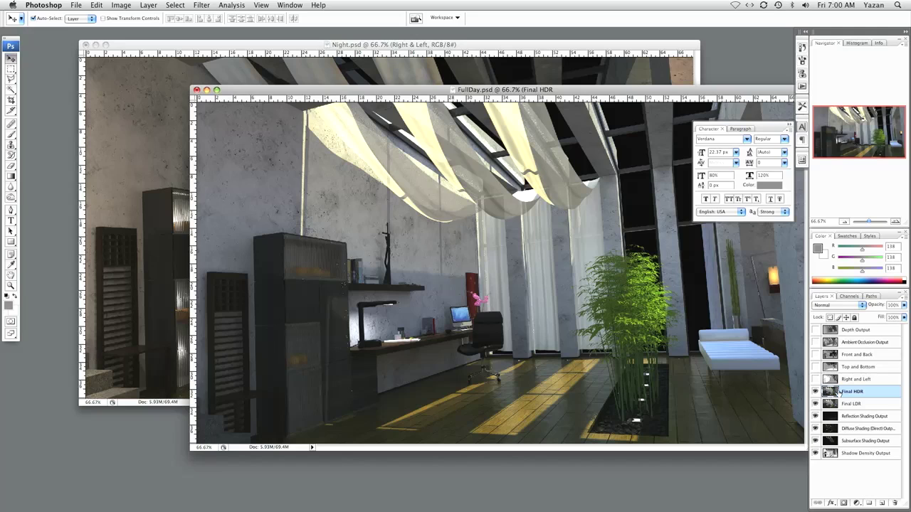
mouse_move(869, 392)
left_mouse_down()
mouse_move(896, 451)
mouse_move(895, 502)
left_mouse_up()
- Delete the Final HDR layer from Night.psd, then save Night.psd and FullDay.psd
left_click(603, 46)
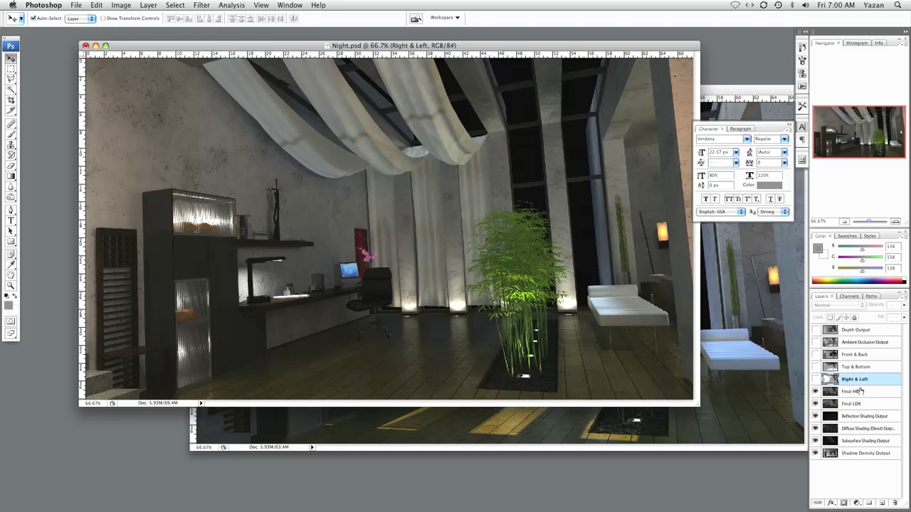
left_click_drag(861, 393, 895, 503)
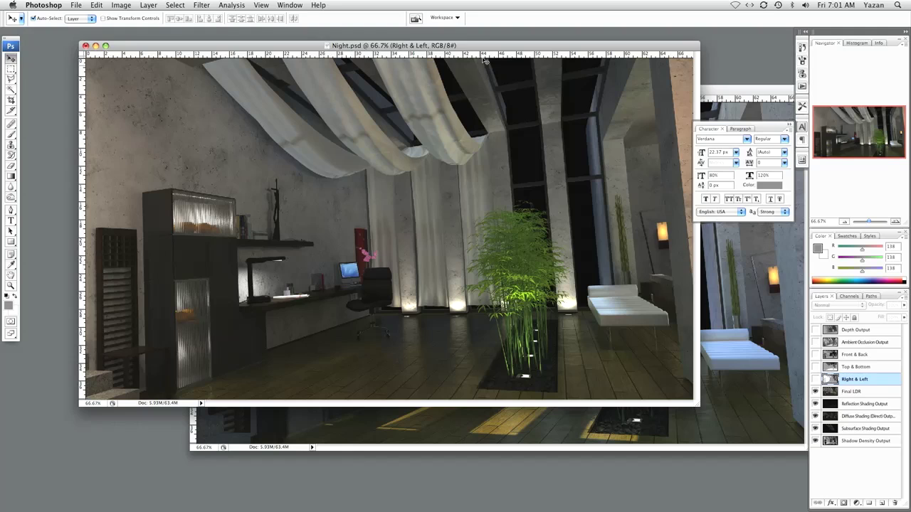
left_click_drag(505, 46, 481, 50)
key("super+s")
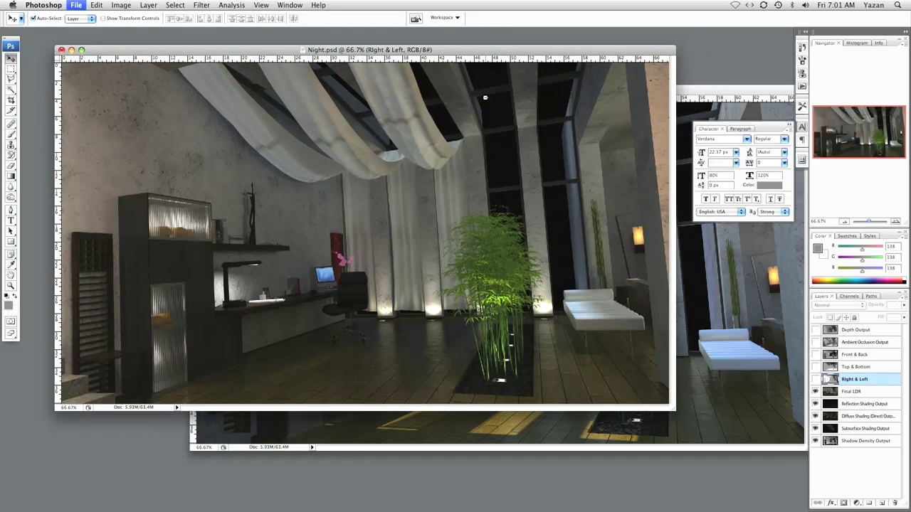
left_click_drag(696, 92, 609, 93)
key("super+s")
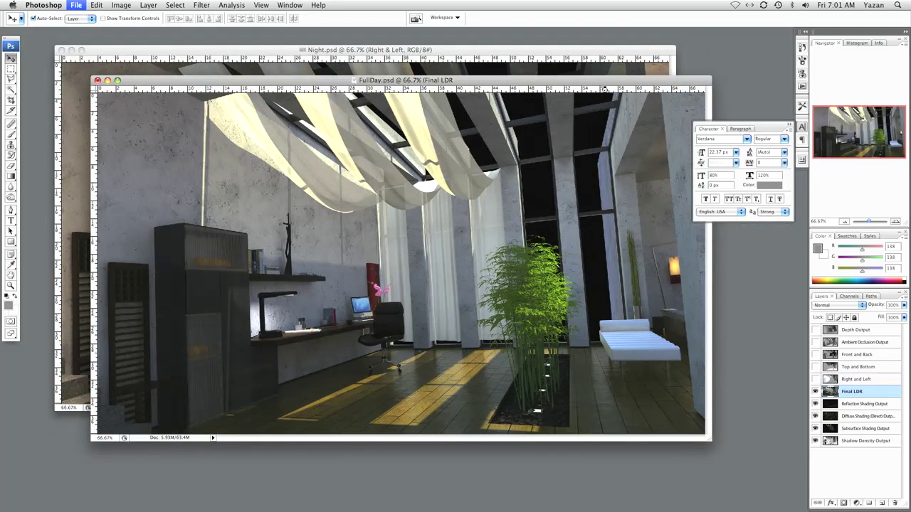